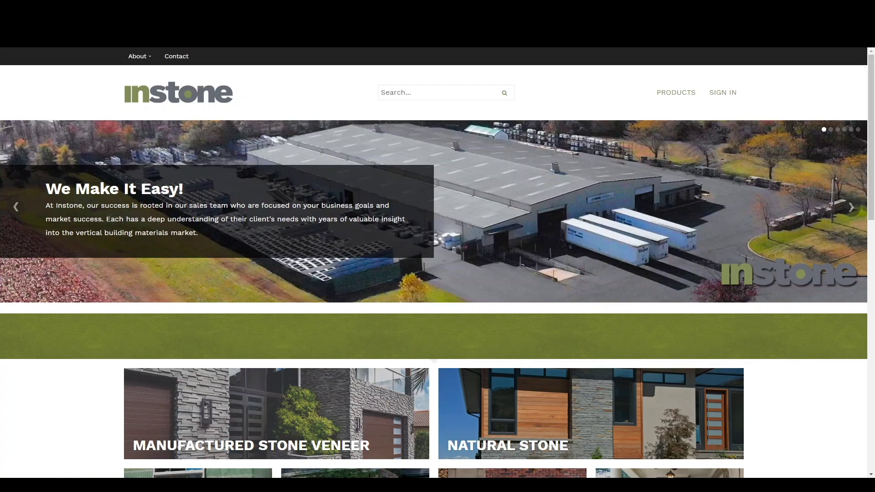
Browse from Manufactured Stone Veneer to the Cultured Stone brand and open its Country Ledgestone texture
scroll(273, 288, "down", 3)
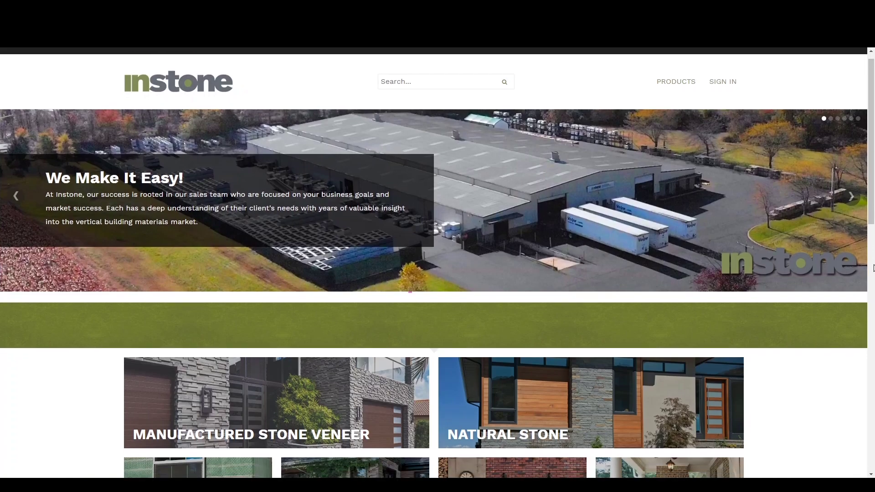
left_click(287, 293)
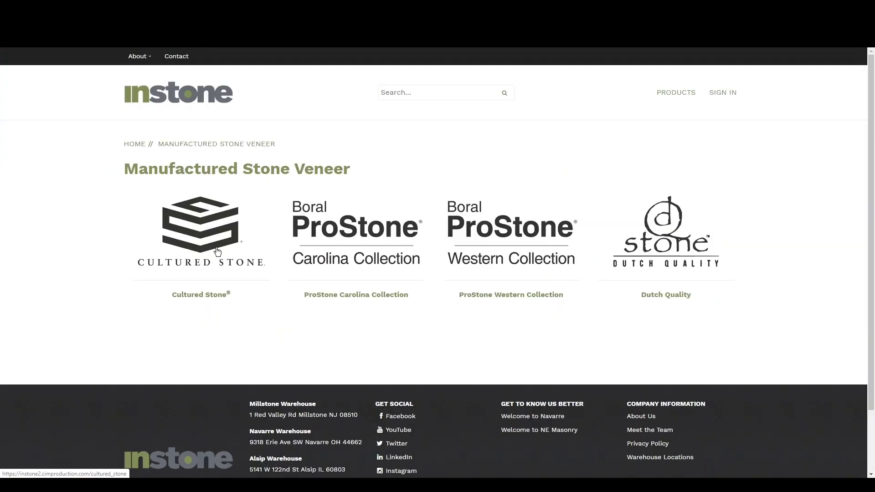
left_click(218, 252)
scroll(348, 333, "down", 3)
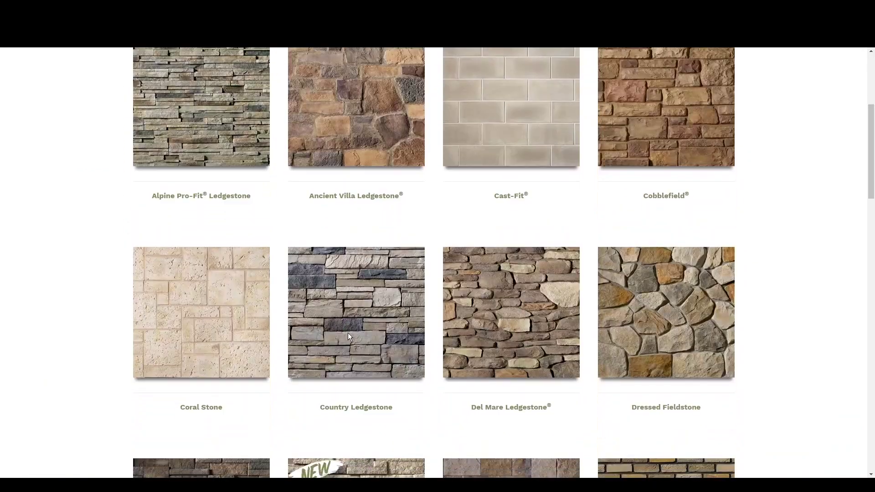
left_click(347, 335)
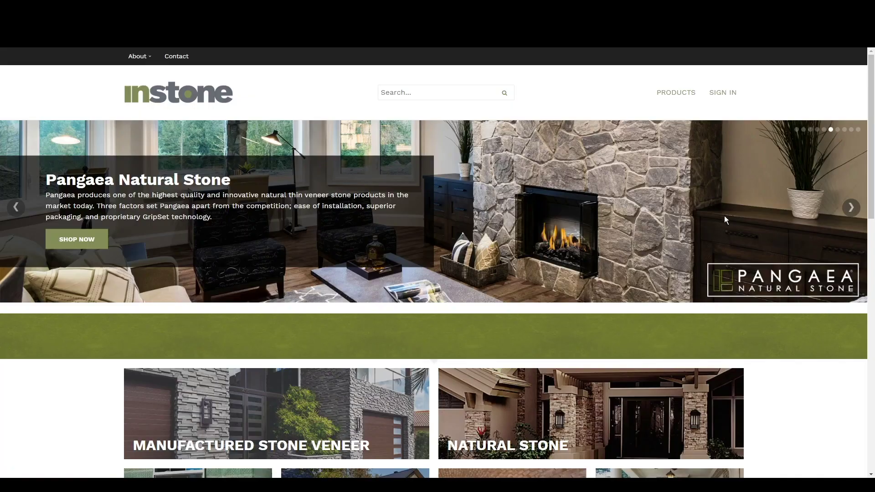
Search the catalog for DRYSTACK and filter the results to the Cypress color
left_click(422, 97)
type("DRYSTACK")
key("Return")
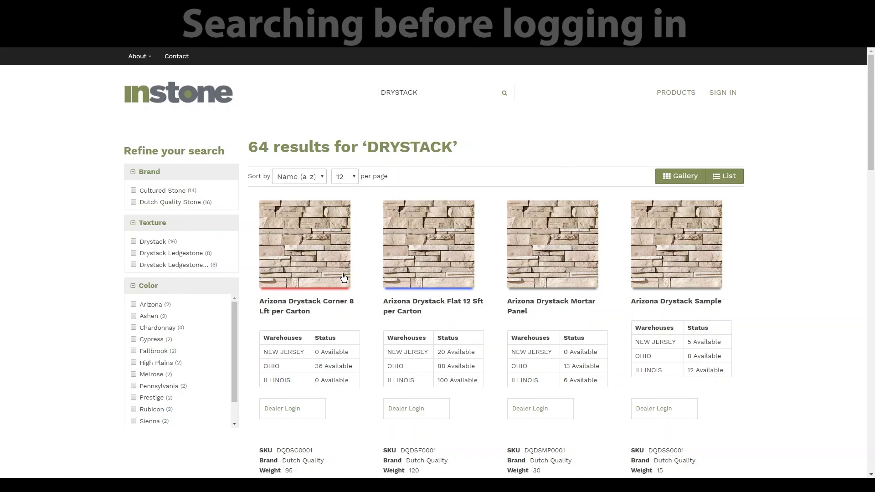
scroll(542, 294, "down", 3)
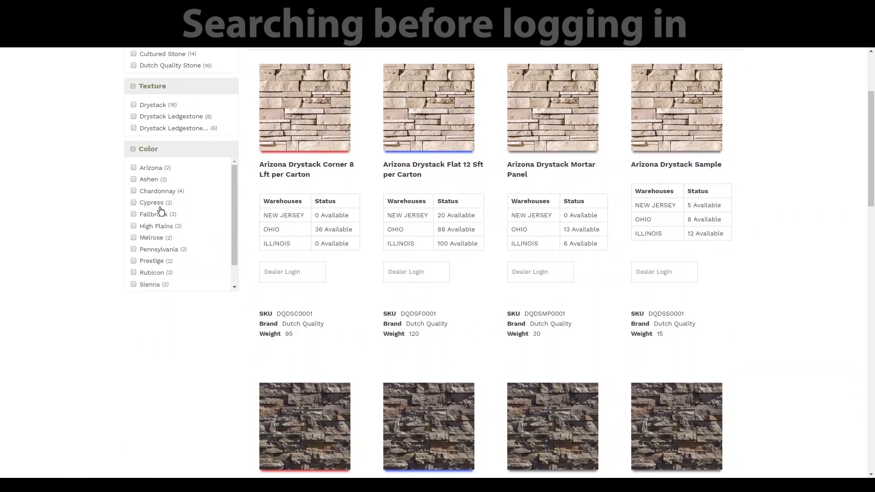
left_click(151, 204)
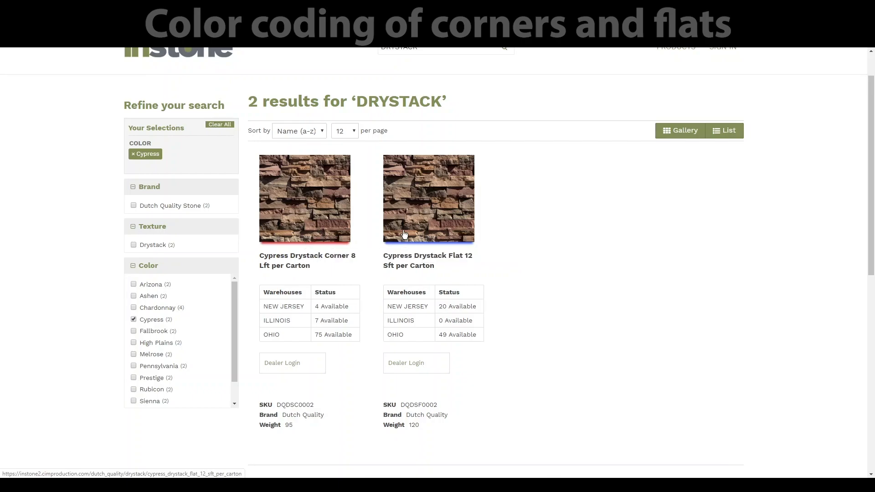
scroll(546, 249, "down", 1)
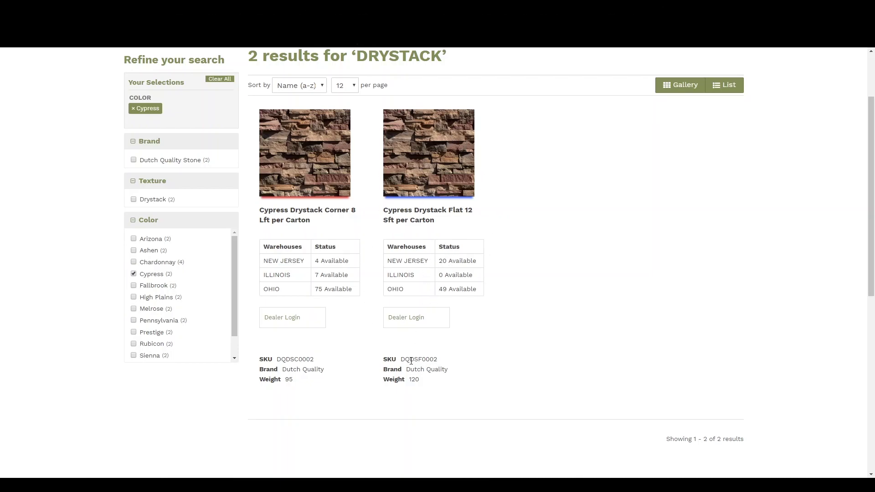
scroll(419, 379, "up", 1)
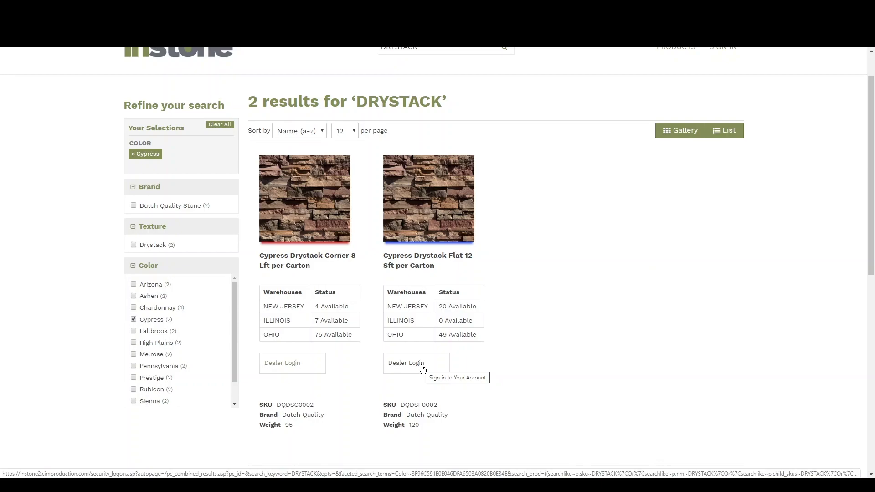
Sign in to the dealer account with the prefilled username and password
scroll(774, 316, "up", 1)
left_click(722, 92)
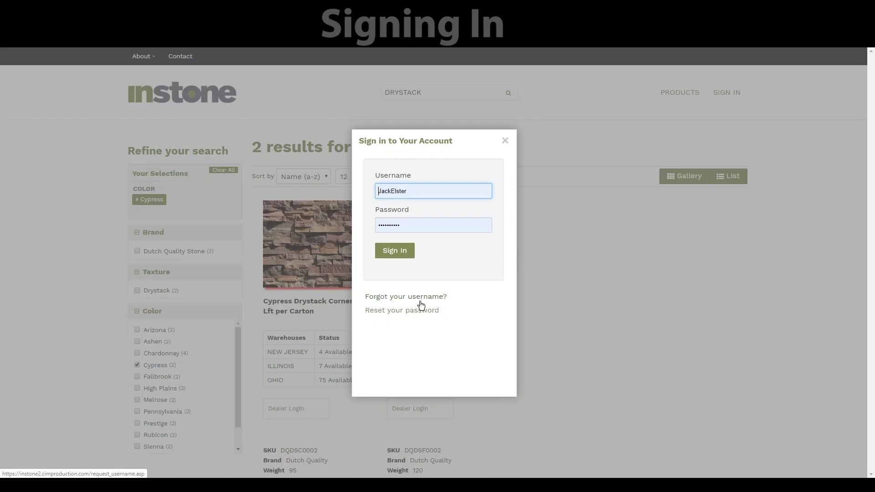
left_click(396, 252)
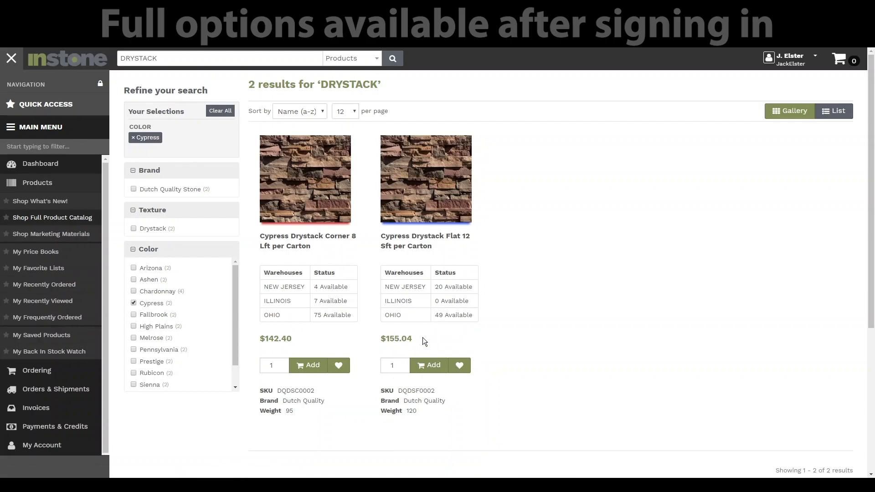
Open the Cypress Drystack Flat 12 Sft per Carton product and review its product specification and installation documents
left_click(431, 218)
scroll(420, 265, "down", 2)
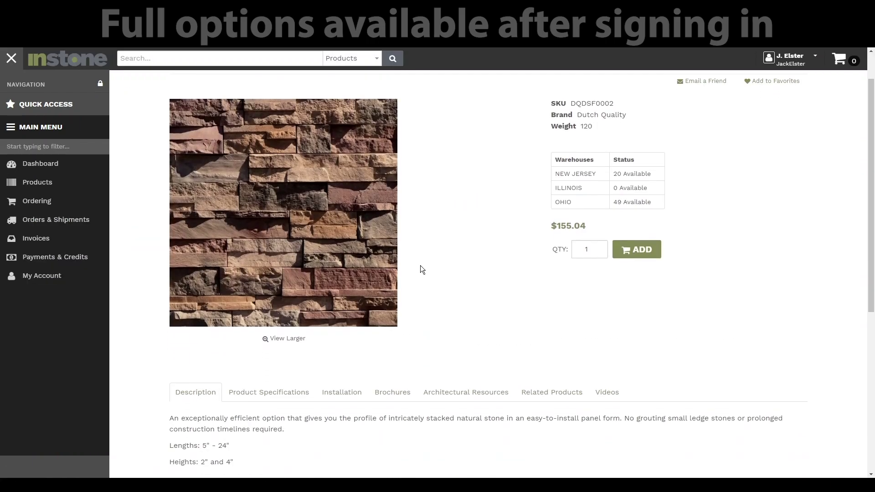
scroll(420, 265, "down", 1)
left_click(272, 348)
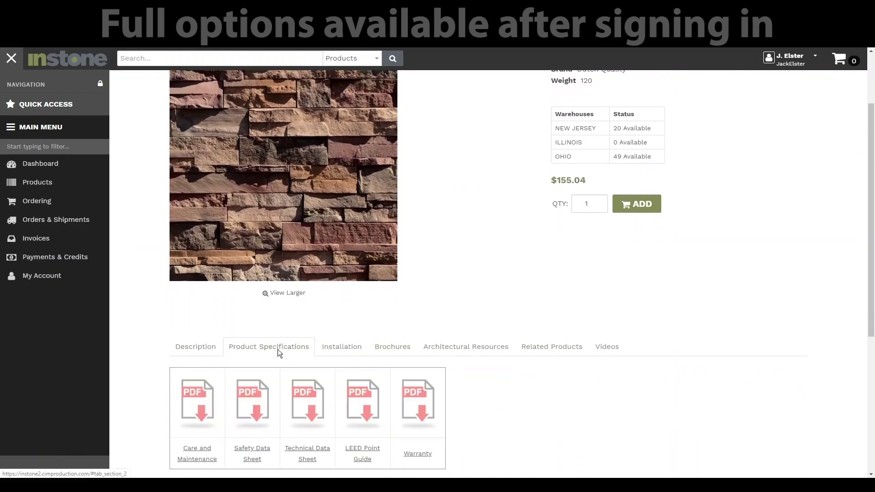
left_click(342, 348)
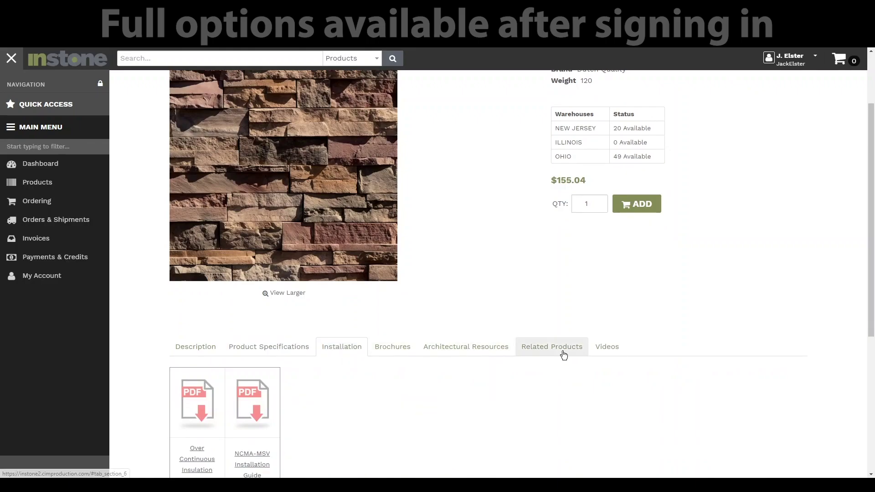
left_click(298, 356)
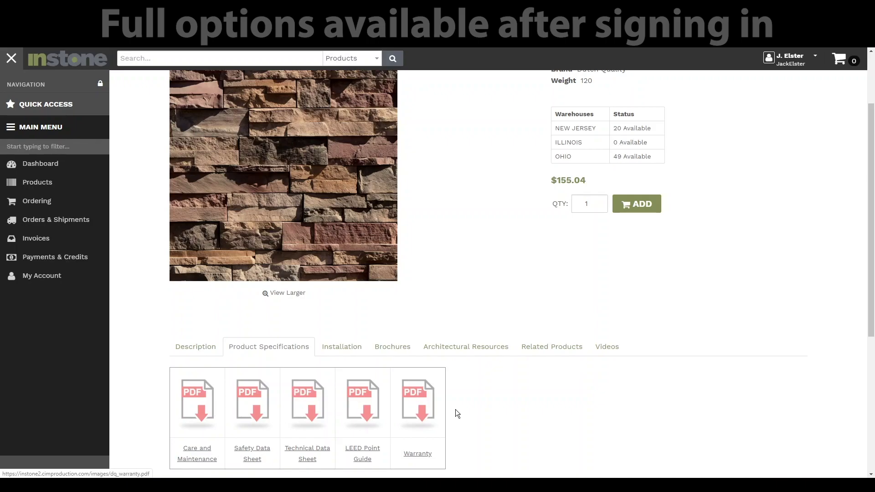
scroll(455, 409, "up", 2)
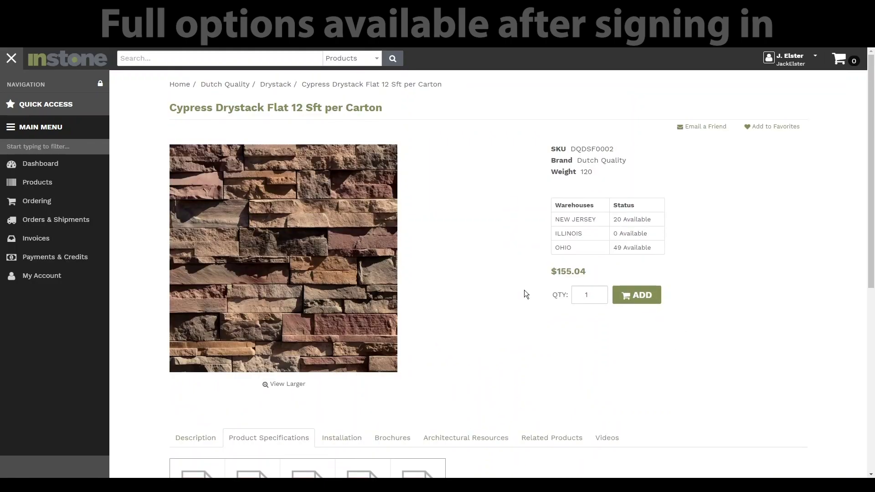
Go to the dashboard by way of the home page and look through the Products, Ordering, Orders & Shipments and Invoices options
left_click(184, 85)
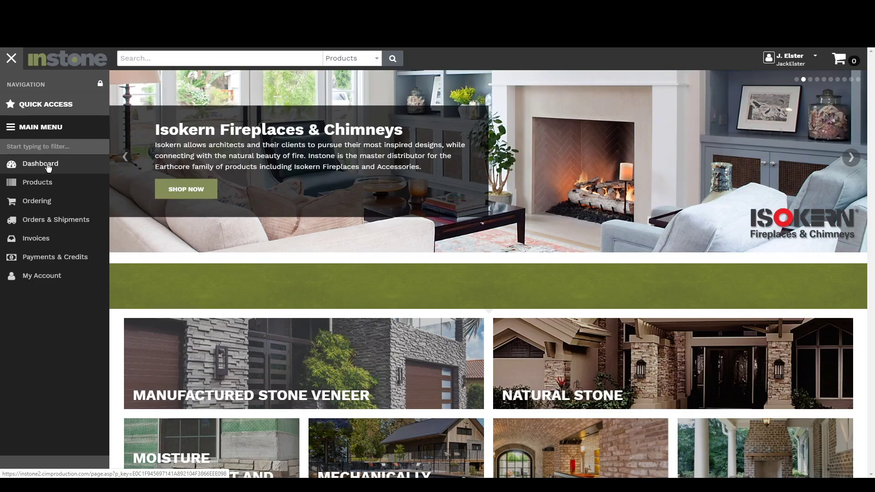
left_click(49, 168)
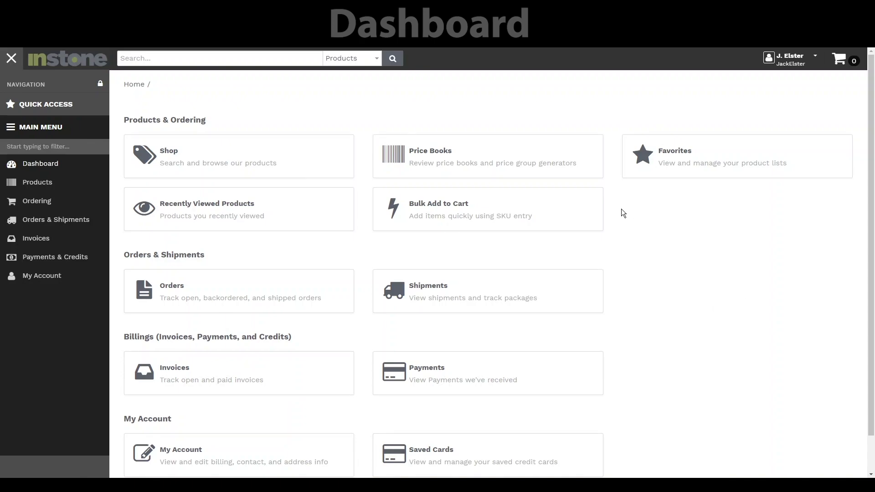
left_click(19, 184)
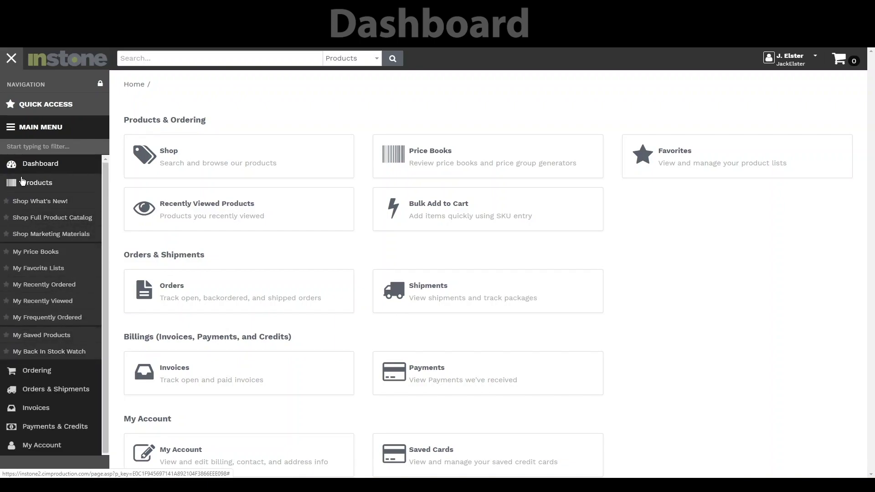
left_click(34, 371)
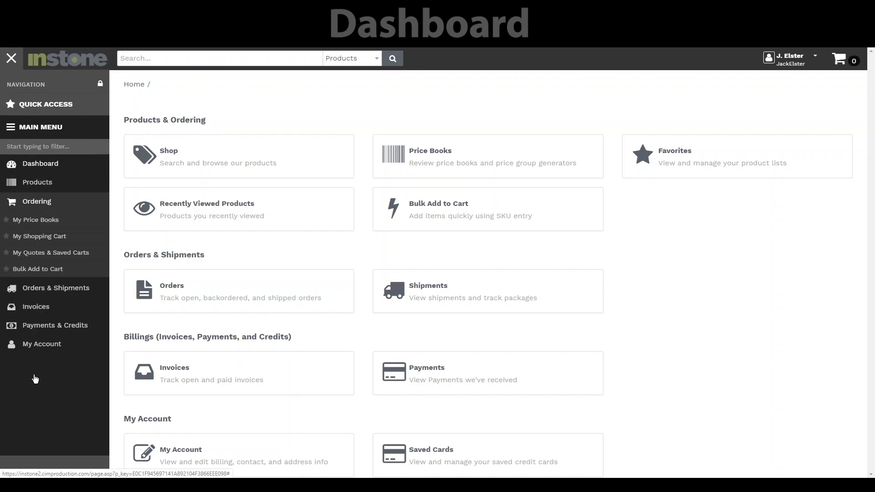
left_click(44, 294)
left_click(35, 355)
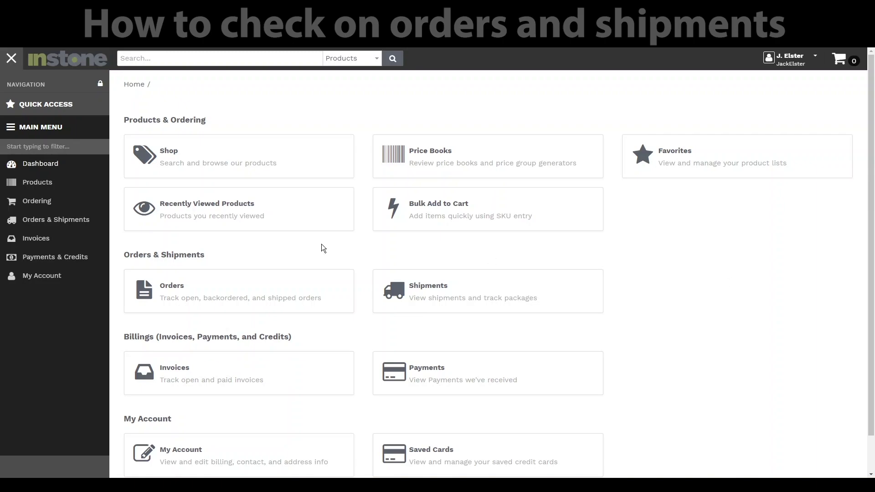
Open the first order in the Open Orders list and check the ship dates of the order and its line item
left_click(68, 225)
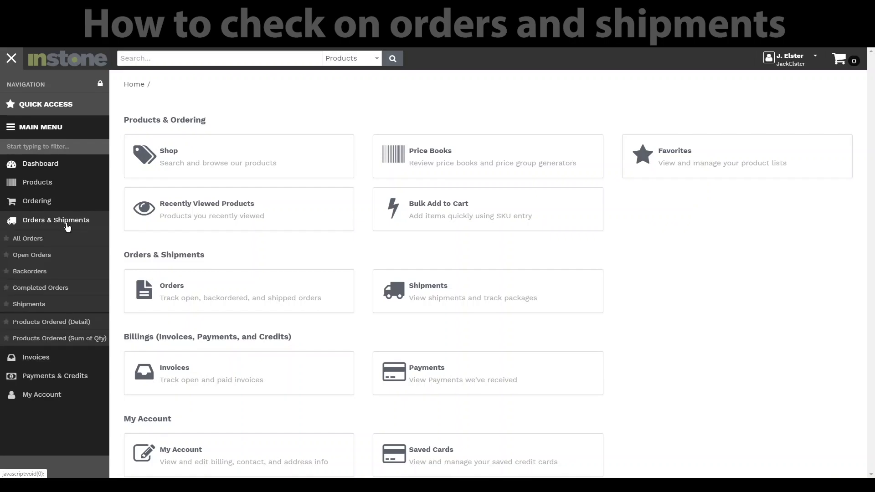
left_click(40, 260)
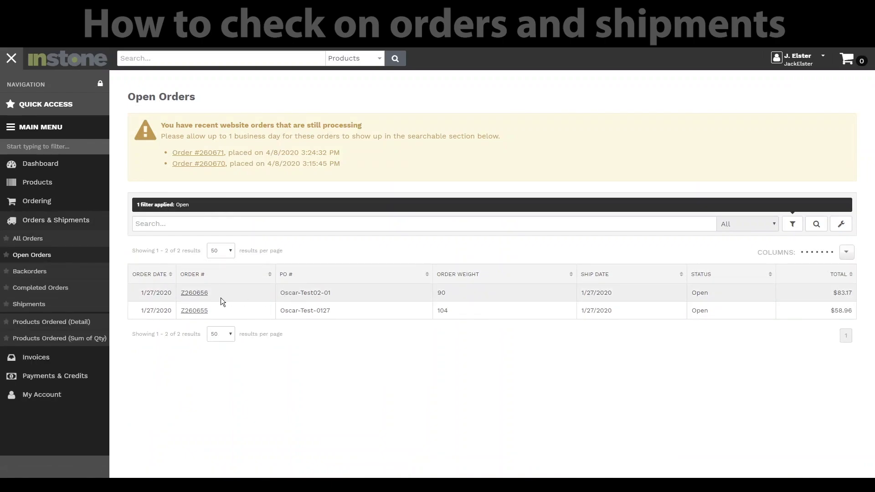
left_click(197, 293)
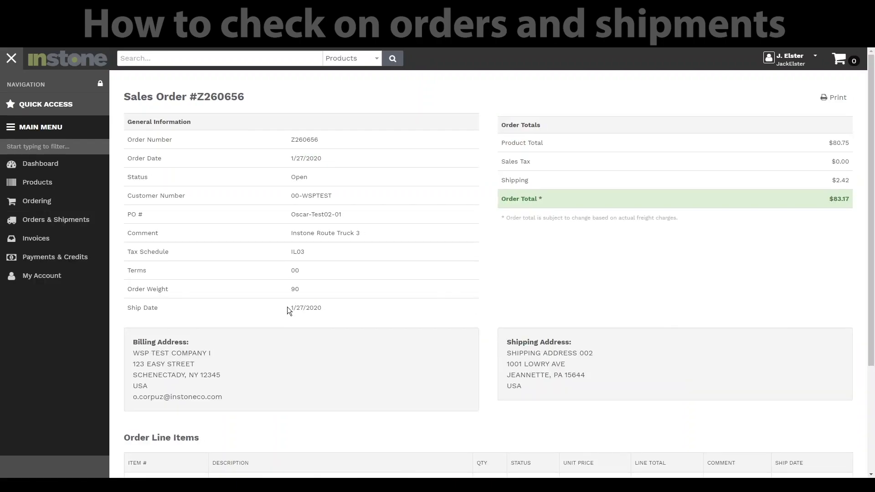
left_click_drag(287, 307, 320, 311)
scroll(463, 386, "down", 3)
left_click_drag(820, 337, 770, 337)
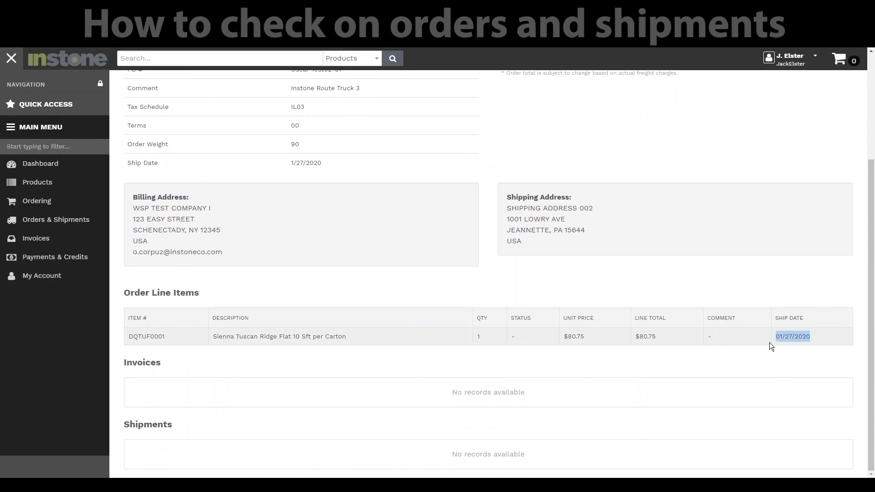
scroll(708, 370, "up", 1)
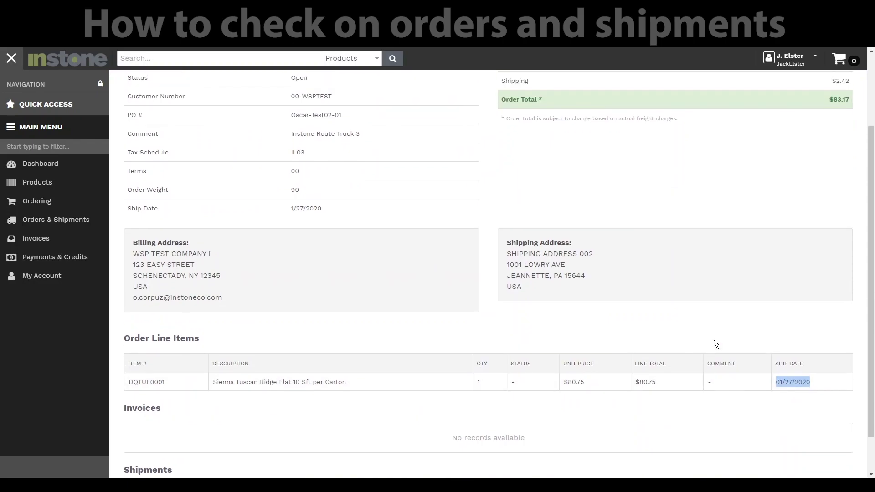
left_click_drag(331, 214, 298, 216)
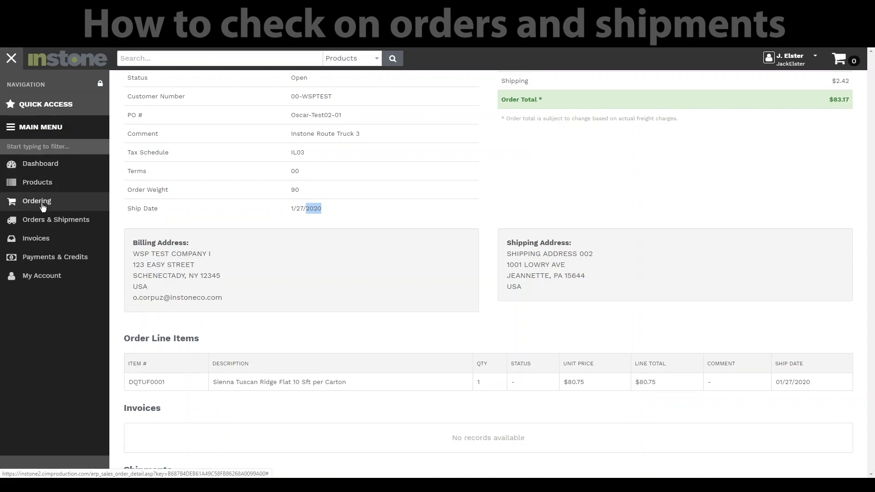
left_click(46, 219)
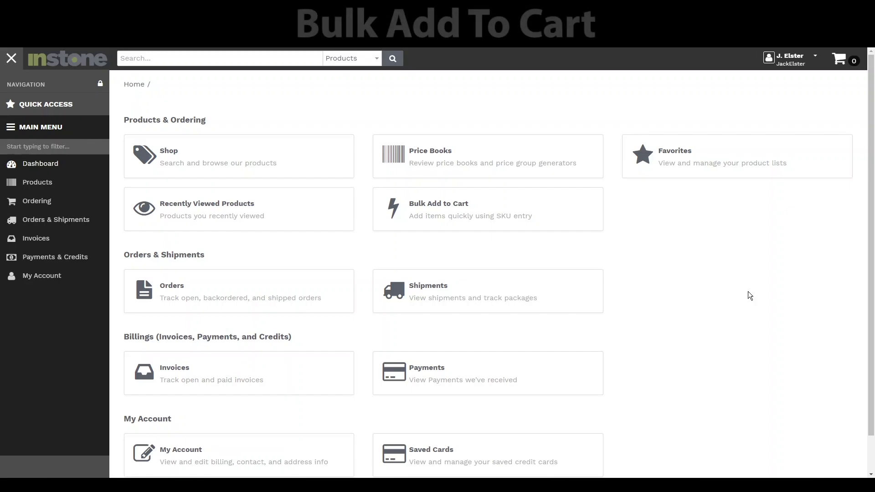
Open the Bulk Add to Cart form and add SKU CUL8524506F with a quantity of 2
left_click(518, 229)
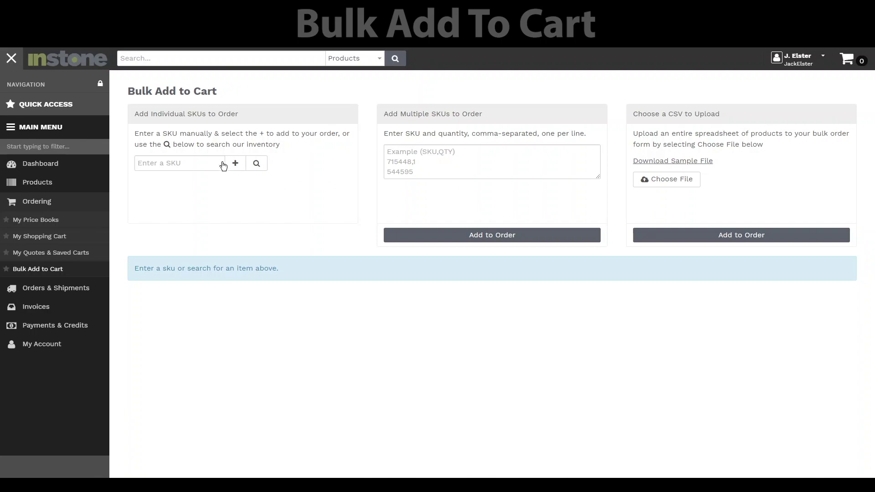
left_click(188, 163)
type("CUL8524506F")
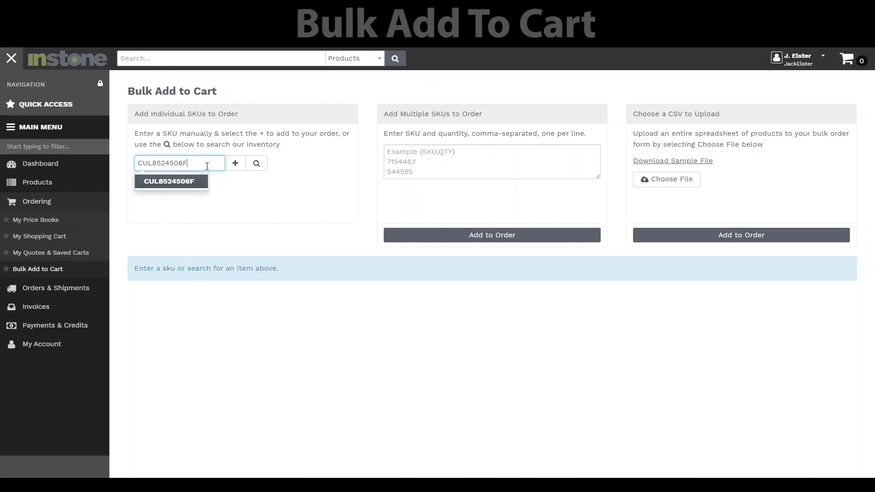
key("Return")
left_click(750, 302)
Add SKU CUL9003919C to the bulk order with a quantity of 3
left_click(194, 163)
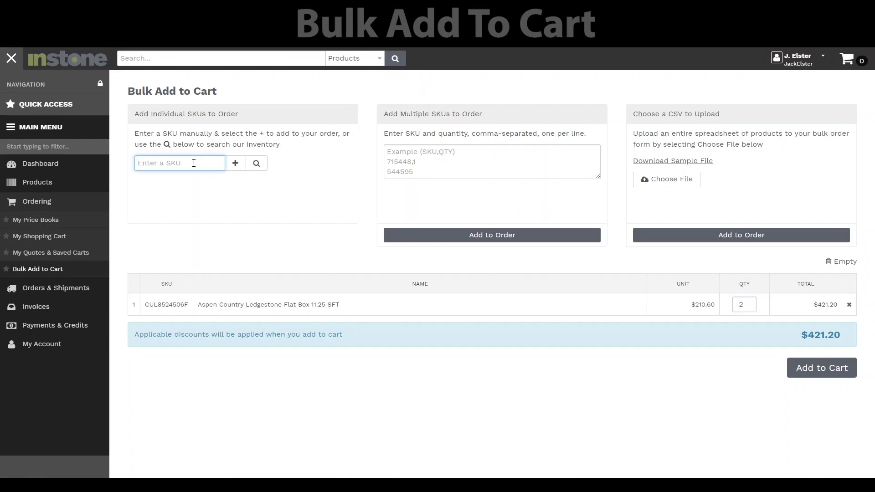
type("CUL9003919C")
key("Return")
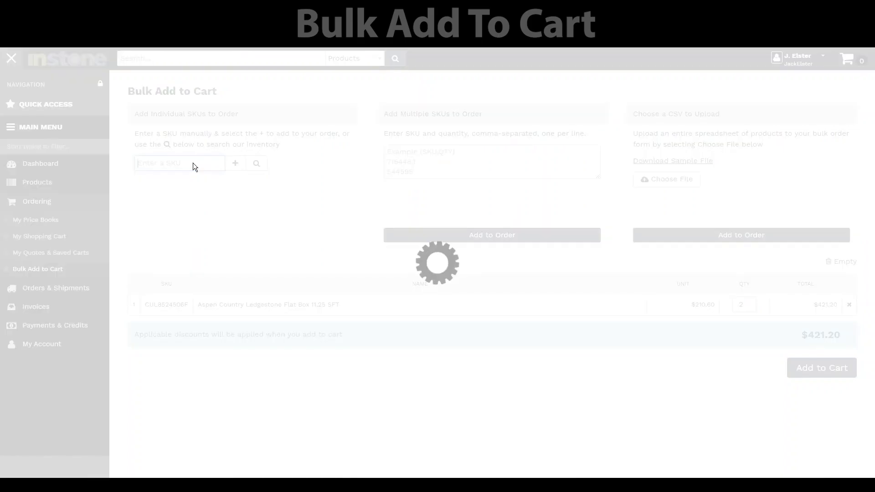
left_click(750, 301)
left_click(750, 300)
Add SKU DQTUF0001 to the bulk order with a quantity of 6
left_click(196, 163)
type("DQTUF0001")
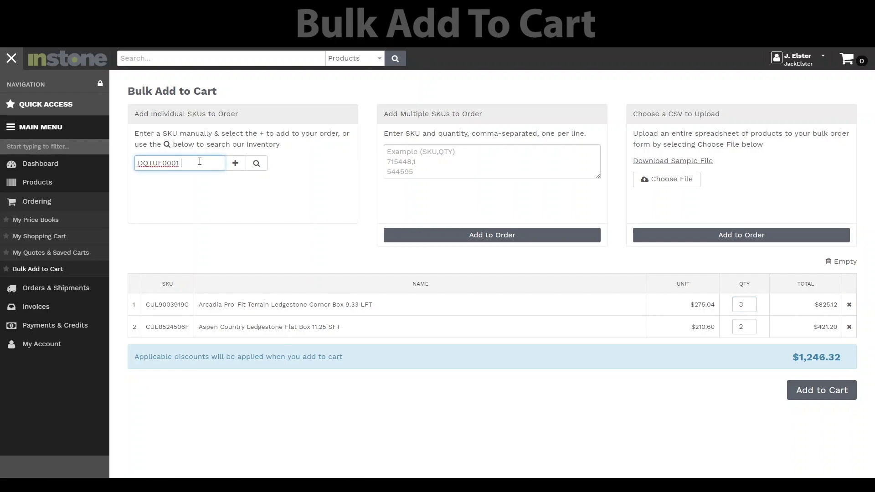
key("Return")
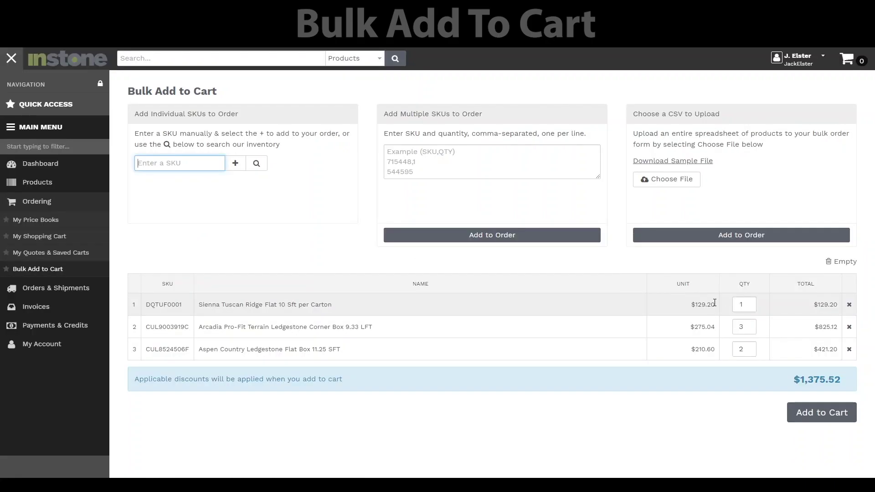
left_click(749, 301)
left_click(750, 302)
left_click(749, 302)
left_click(749, 301)
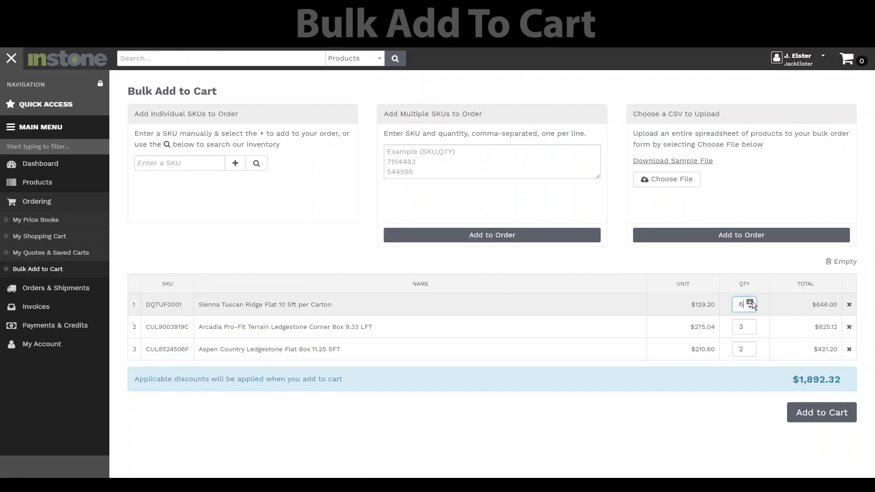
Add the three bulk-order items to the cart and open the shopping cart
left_click(750, 302)
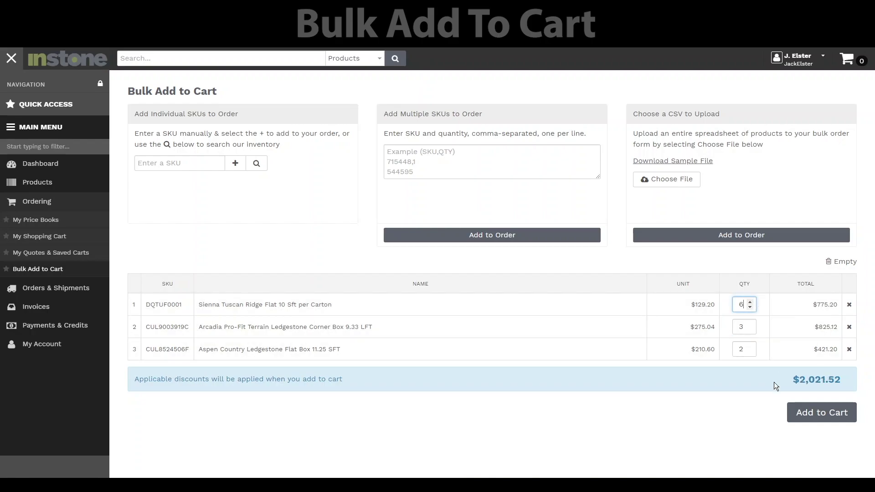
left_click(827, 415)
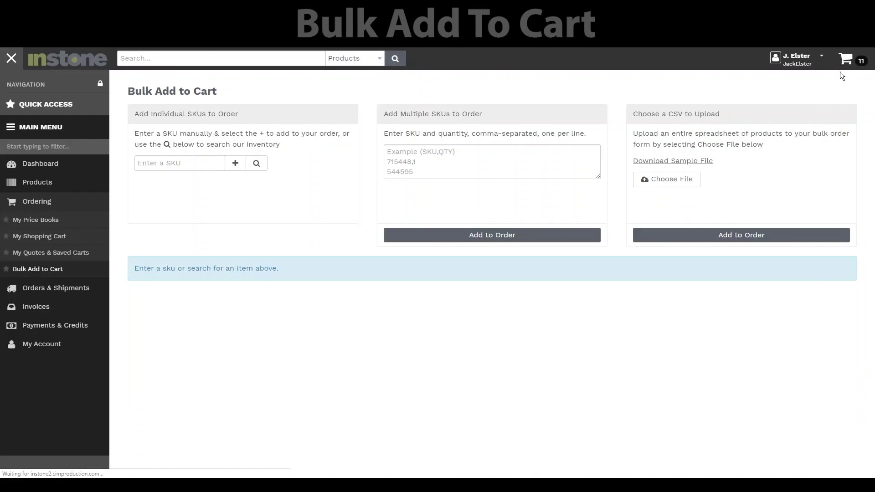
left_click(850, 61)
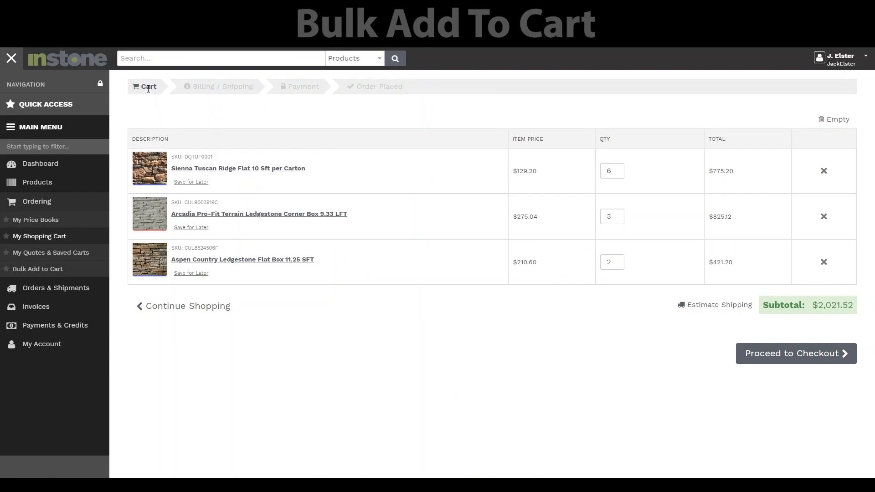
Continue shopping, search the products for ECHO RIDGE and filter the results to the Cobblefield texture
left_click(204, 306)
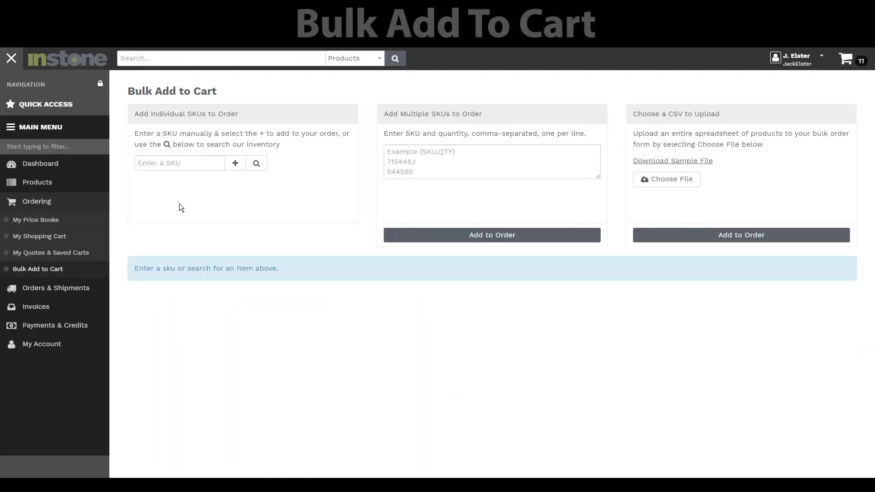
left_click(170, 60)
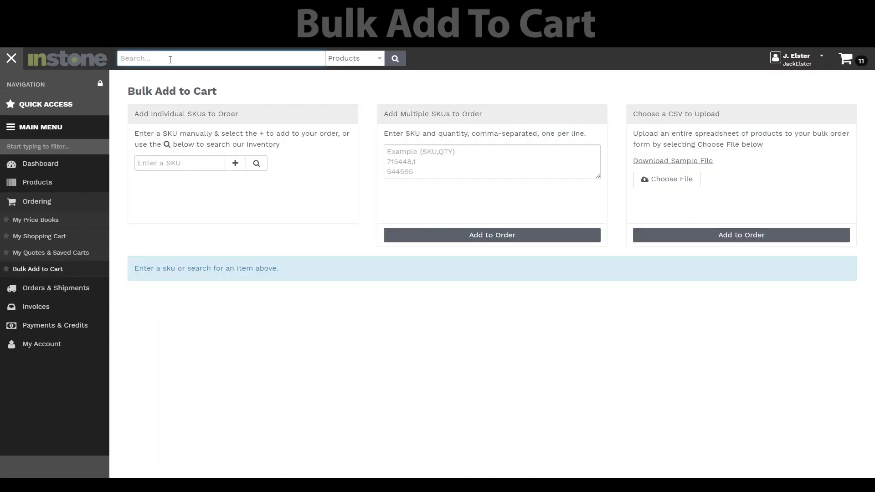
type("ECHO RIDGE")
key("Return")
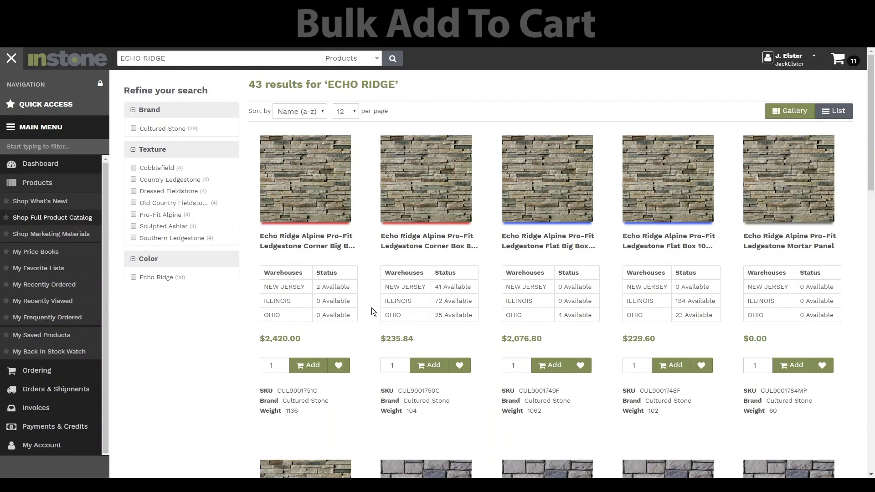
left_click(134, 167)
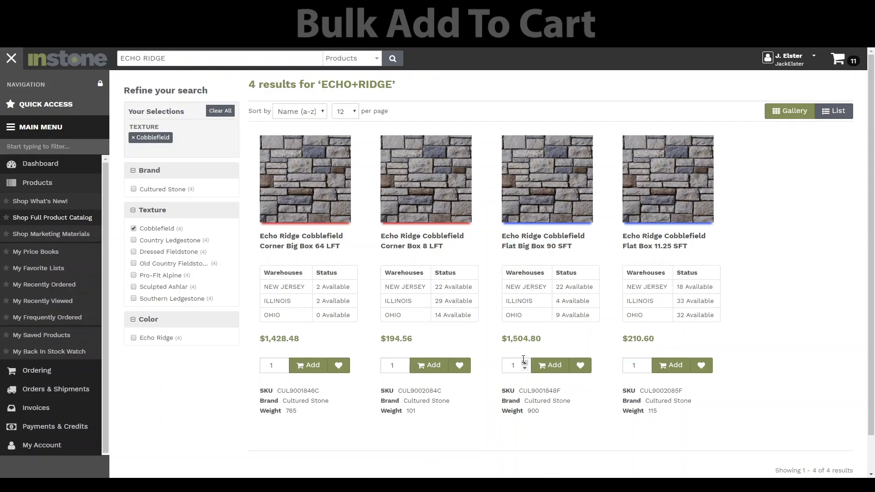
Add 3 Echo Ridge Cobblefield Flat Big Box 90 SFT and 2 Corner Big Box 64 LFT to the cart and view it
left_click(525, 363)
left_click(526, 363)
left_click(282, 363)
key("Return")
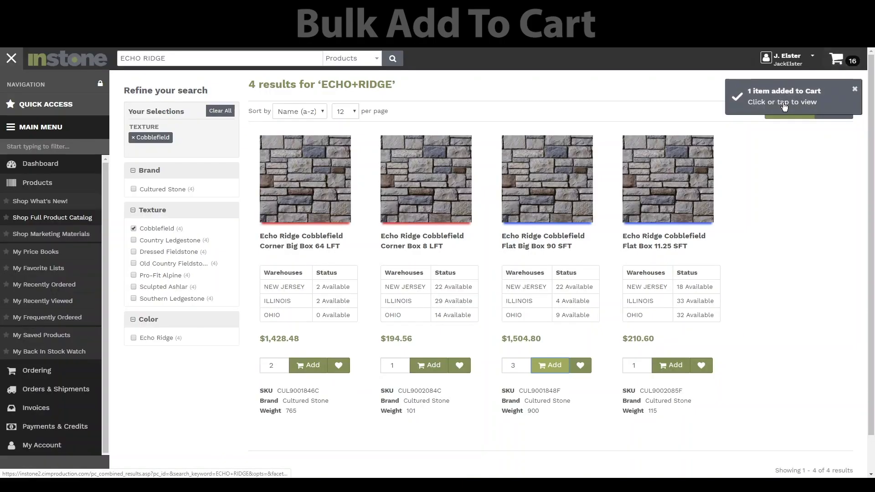
left_click(783, 105)
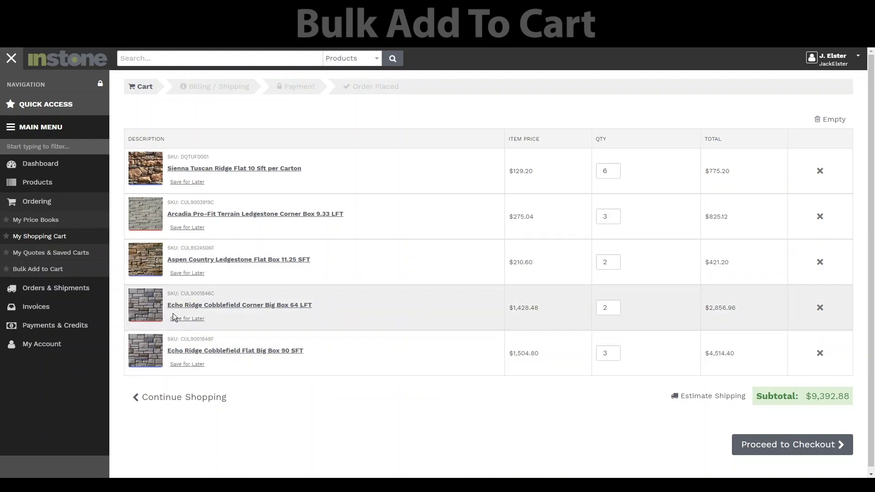
Set the Echo Ridge Cobblefield Corner Big Box 64 LFT quantity to 1 in the cart and proceed to checkout
left_click(614, 310)
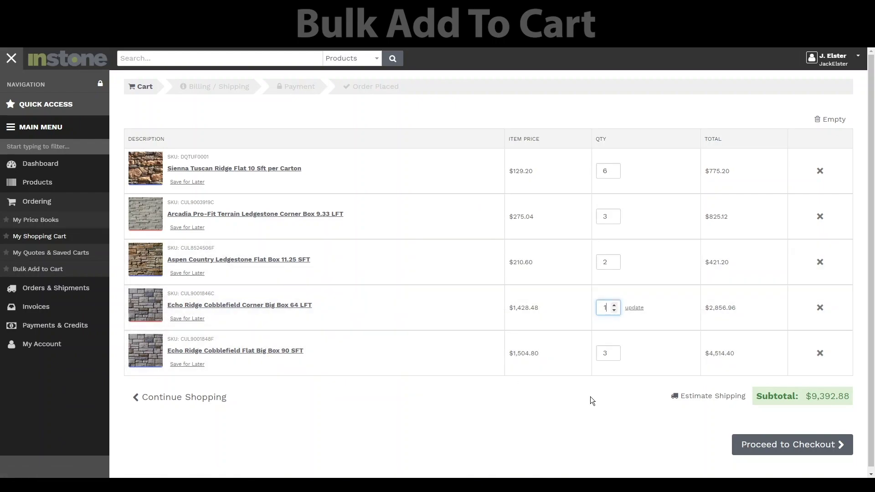
left_click(640, 309)
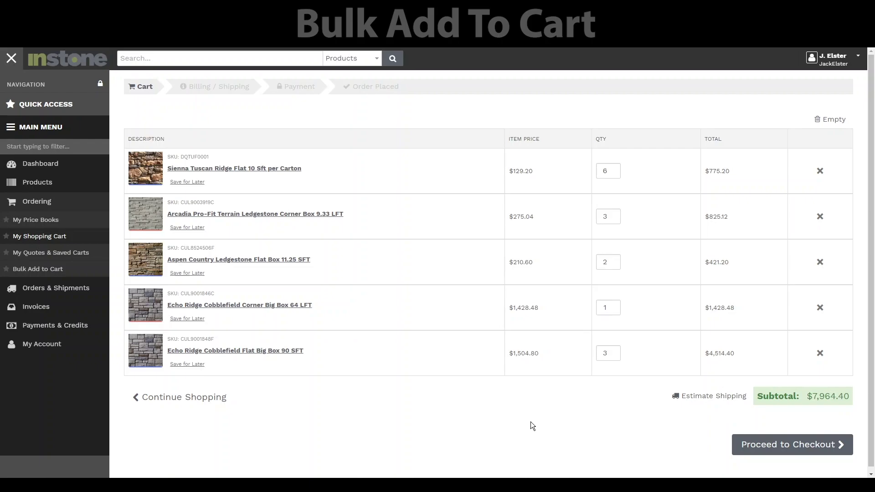
left_click(802, 449)
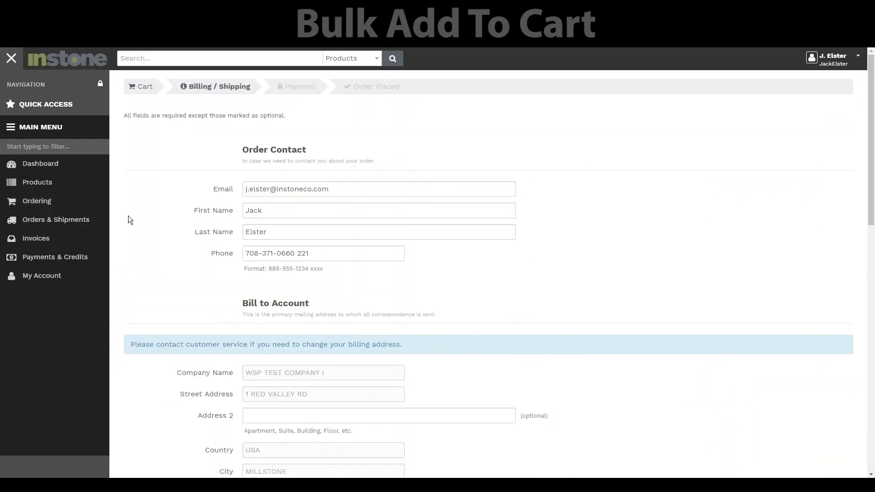
Choose the saved Cape May shipping address and save the billing and shipping details to proceed to payment
scroll(439, 302, "down", 2)
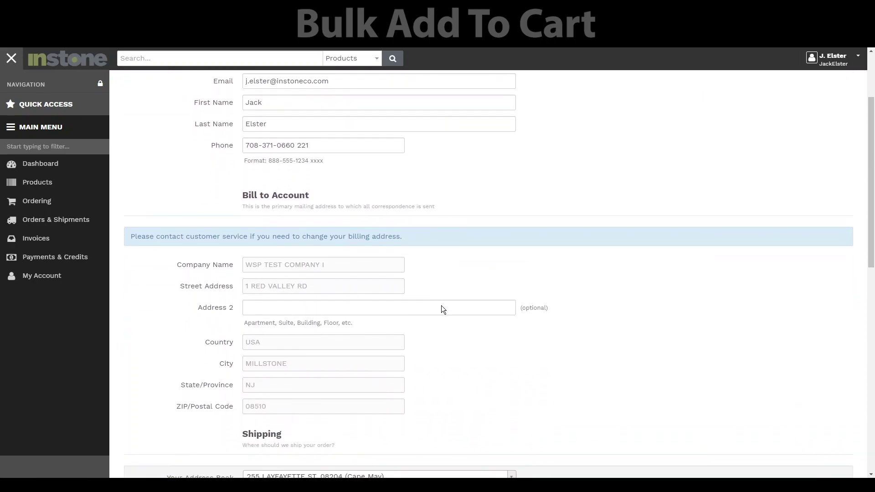
scroll(439, 301, "down", 5)
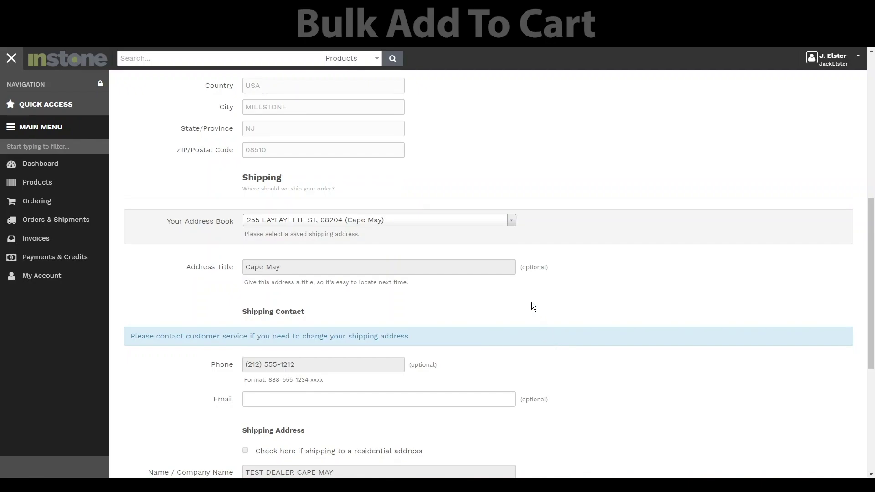
left_click(470, 219)
left_click(384, 234)
scroll(455, 333, "down", 5)
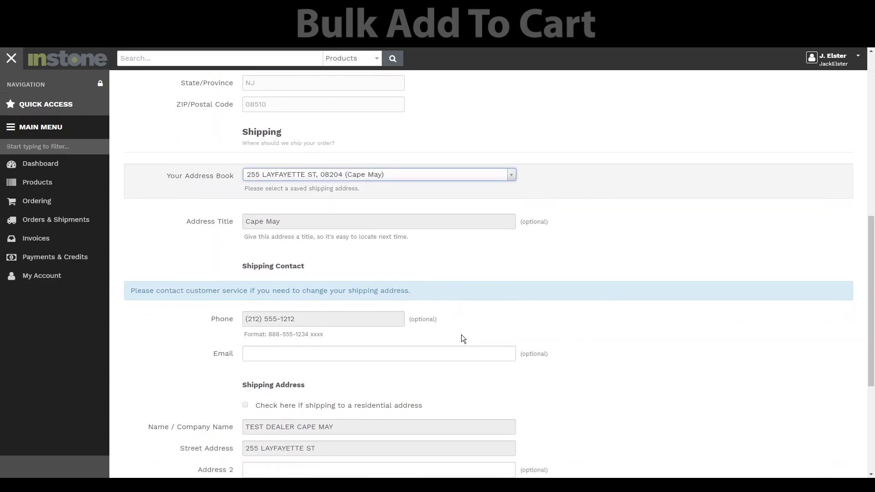
scroll(649, 333, "down", 1)
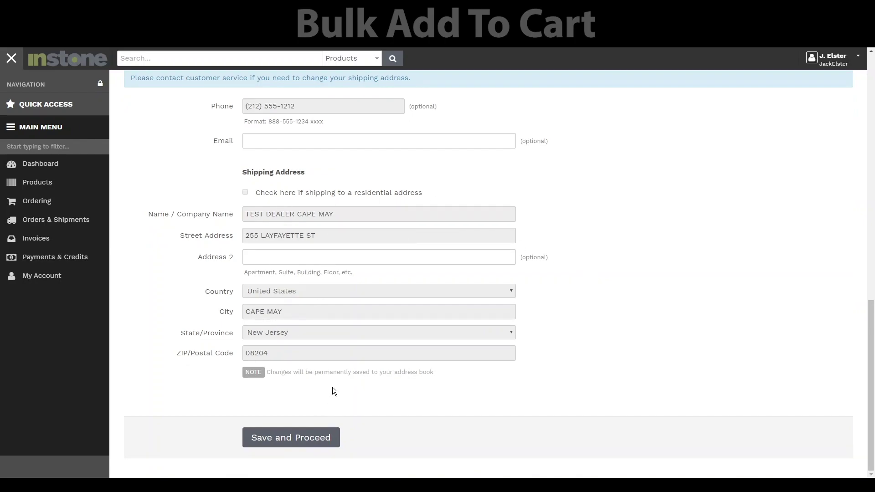
left_click(329, 439)
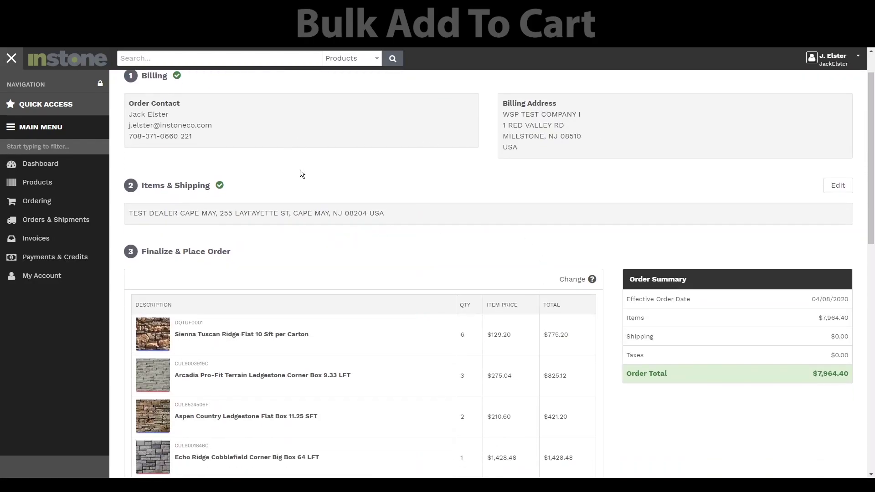
Review the order's items, shipping methods, shipment comment and PO number fields, and the available order actions before placing it
scroll(391, 298, "down", 1)
scroll(391, 302, "down", 2)
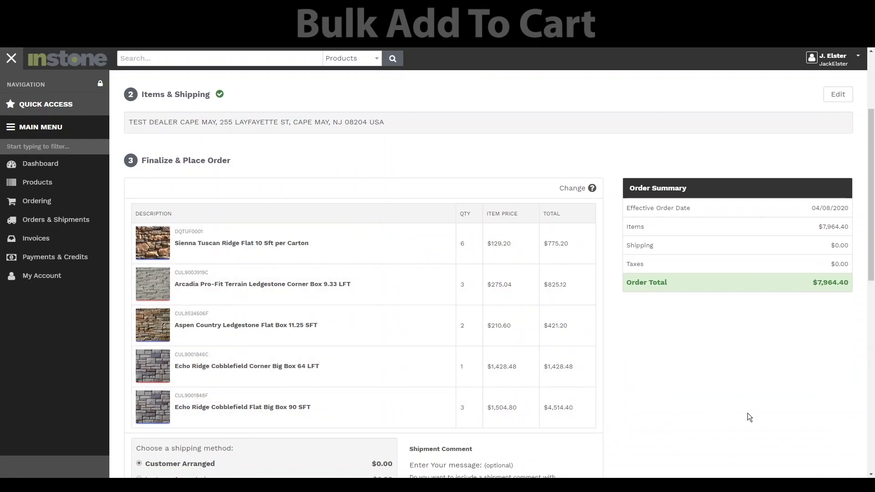
scroll(747, 414, "down", 1)
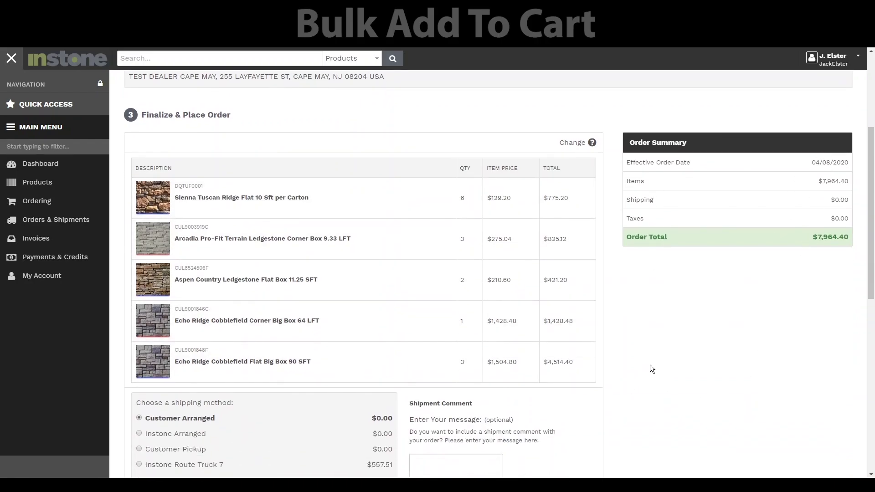
scroll(650, 367, "down", 4)
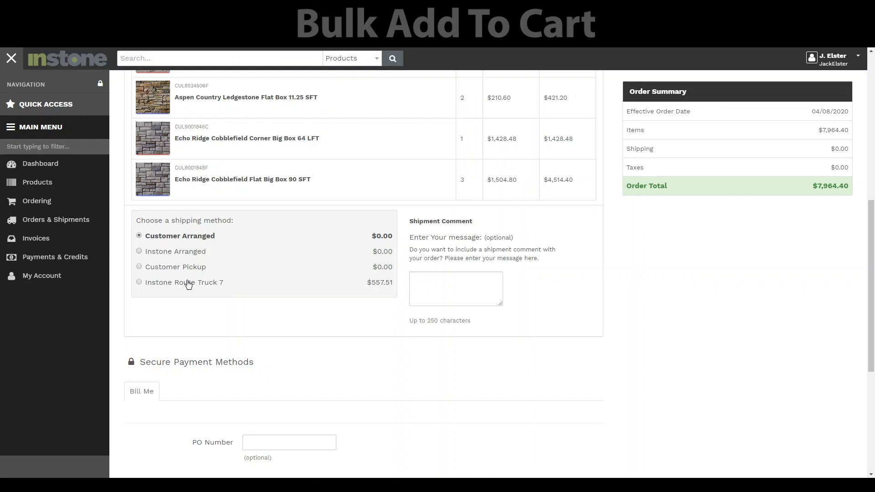
left_click(470, 285)
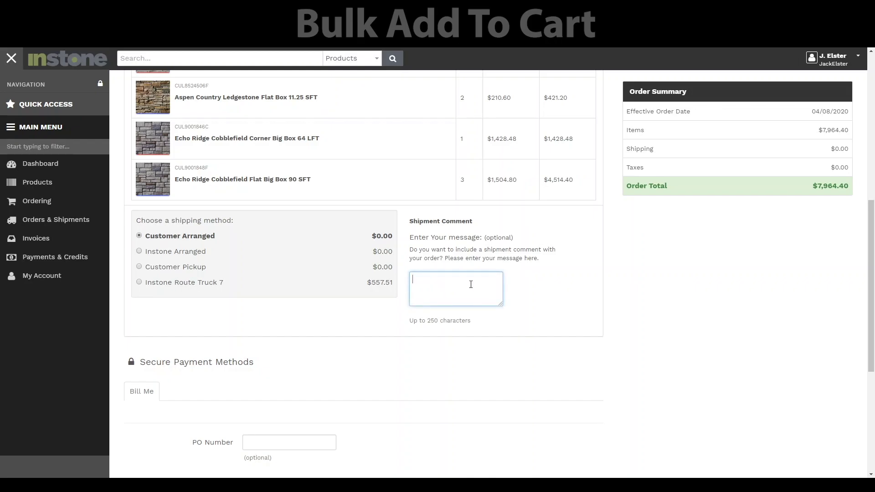
scroll(378, 407, "down", 2)
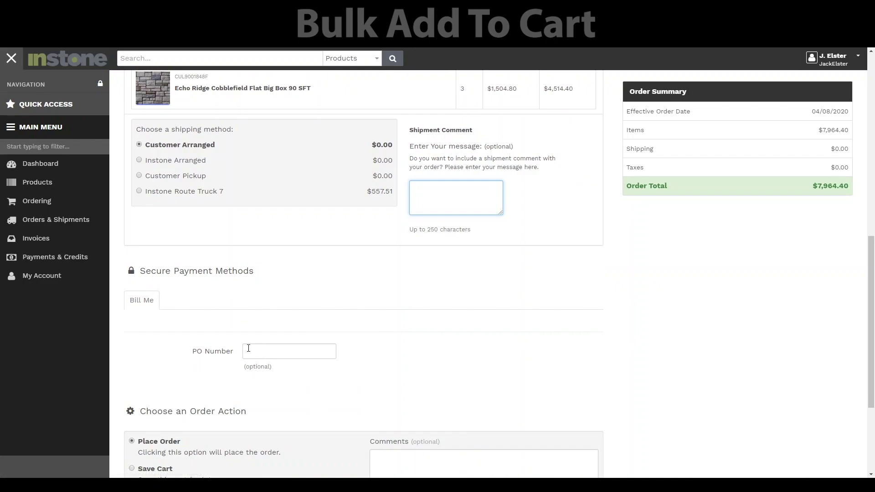
left_click(248, 350)
left_click(189, 298)
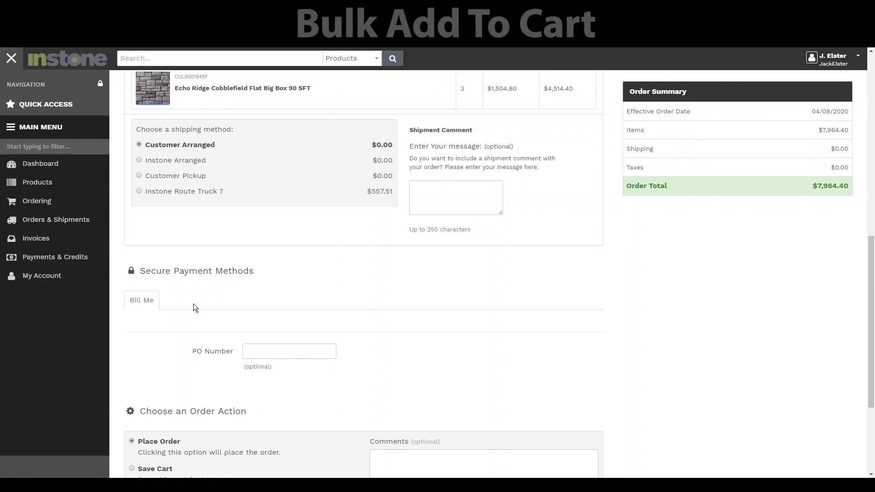
scroll(506, 384, "down", 3)
scroll(517, 327, "up", 1)
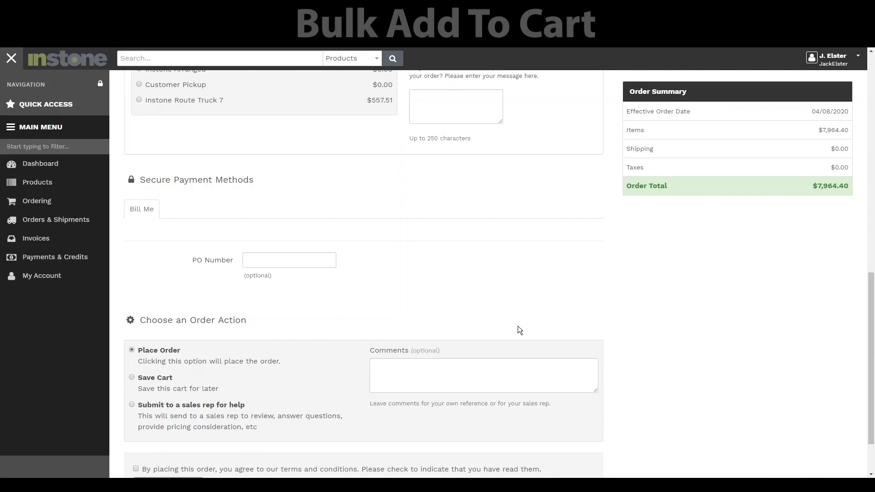
scroll(517, 326, "down", 2)
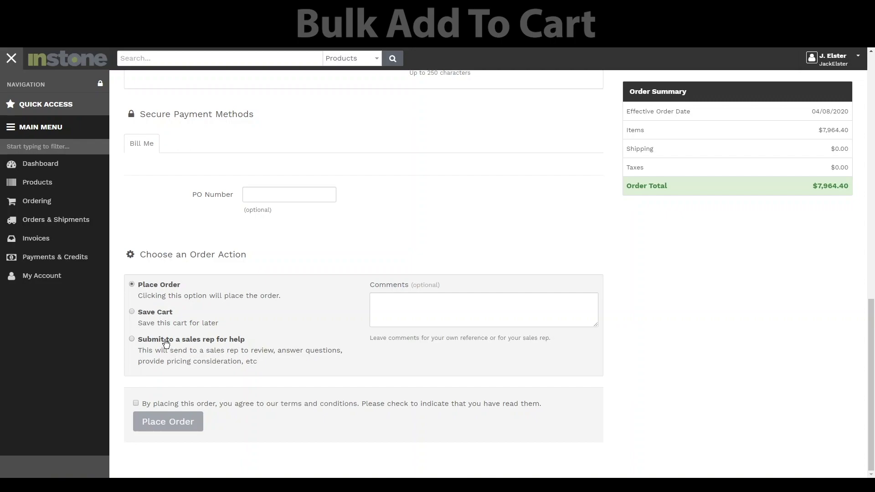
Enter the order comment TEST ORDER, accept the terms and conditions, and place the order
left_click(406, 308)
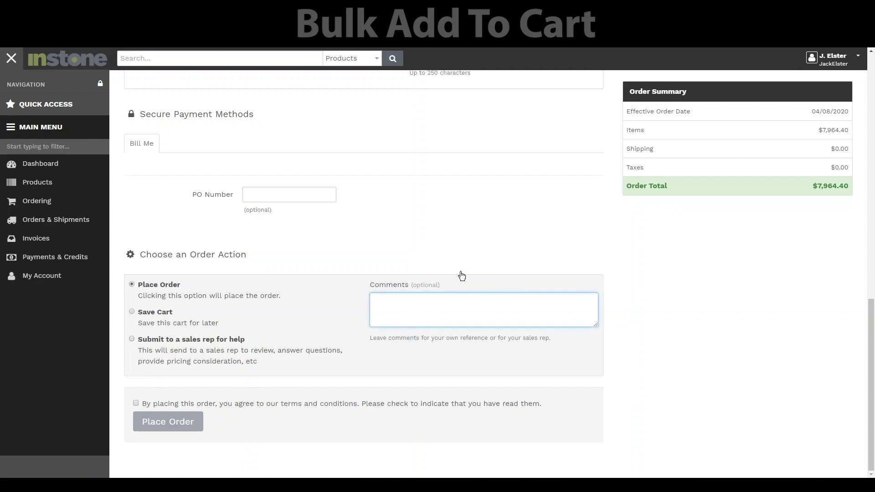
type("TEST ORDER")
left_click(136, 402)
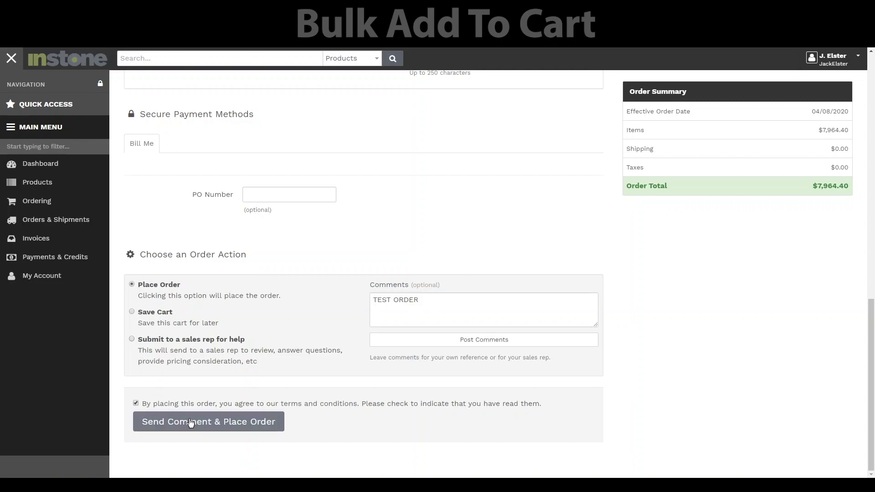
left_click(191, 422)
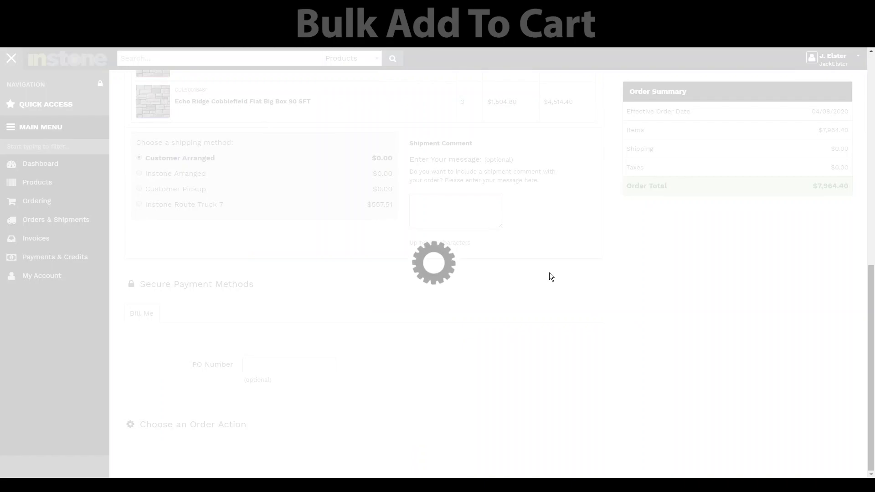
left_click_drag(217, 115, 281, 116)
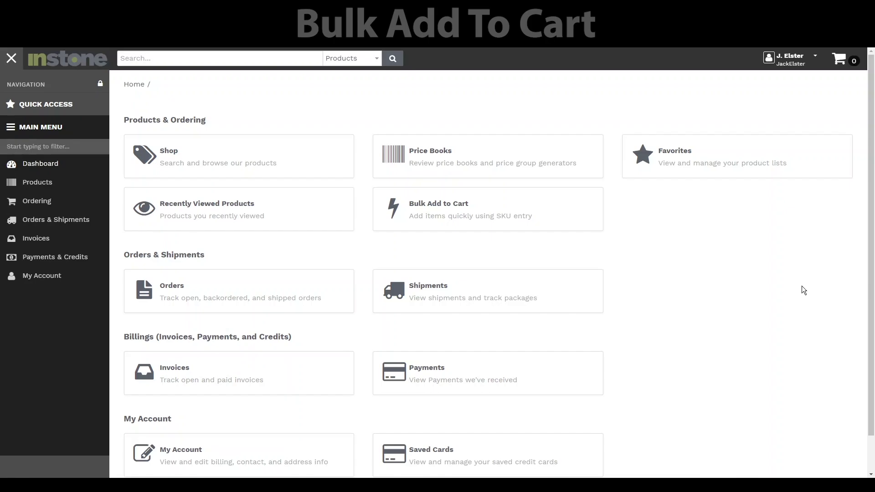
Use Bulk Add to Cart to add SKU CUL8524506F with a quantity of 9 to the cart
left_click(458, 208)
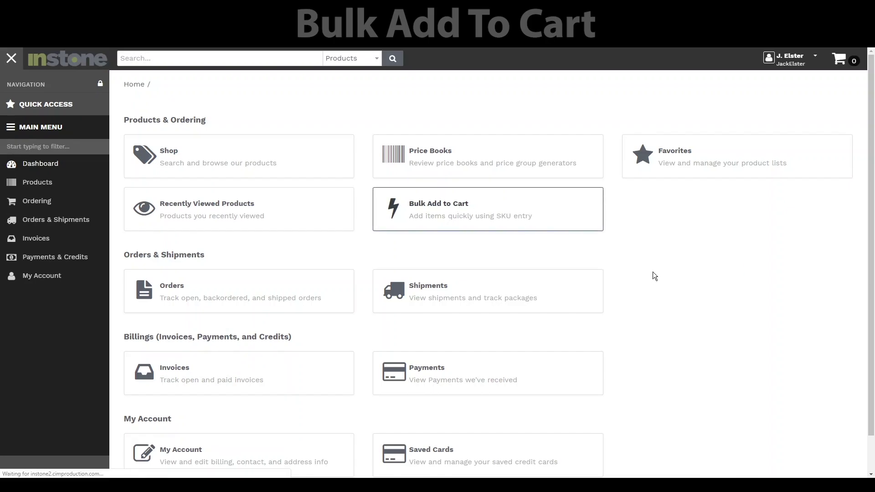
left_click(172, 164)
type("CUL8524506F")
key("Return")
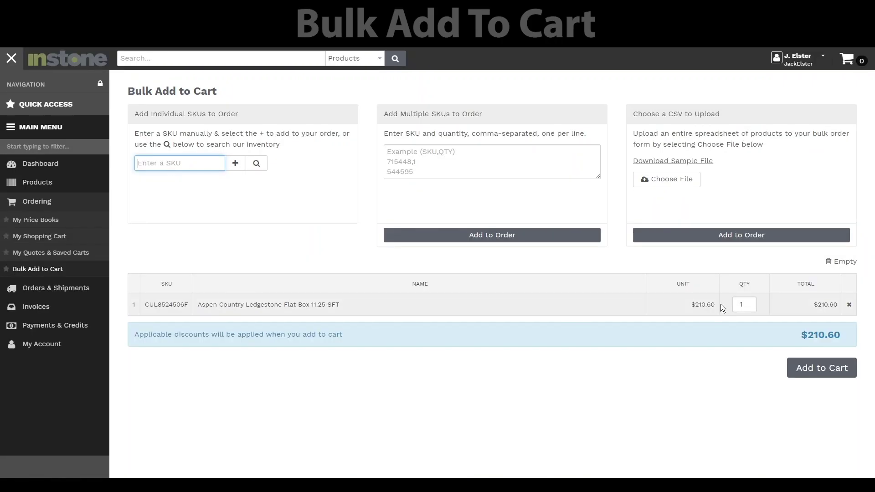
double_click(742, 304)
type("9")
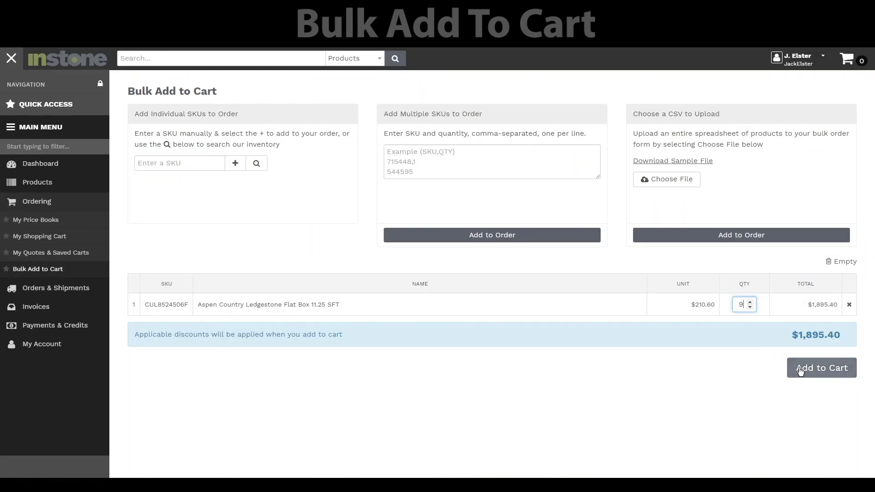
left_click(803, 369)
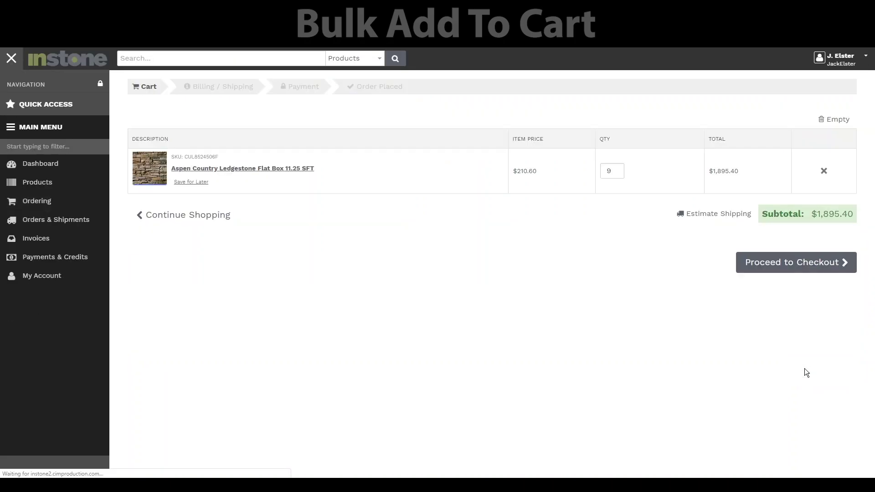
Proceed to checkout and save the billing and shipping details with the Wildwood address
left_click(774, 270)
scroll(466, 296, "down", 4)
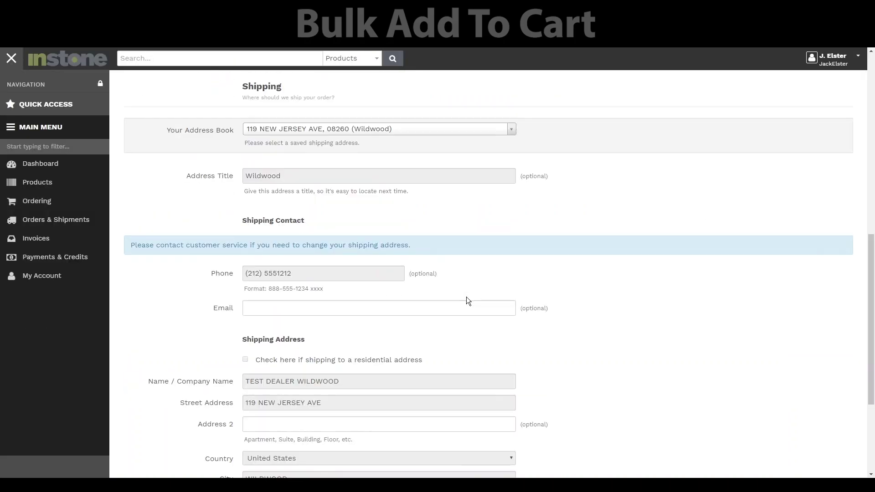
scroll(466, 296, "down", 4)
left_click(325, 440)
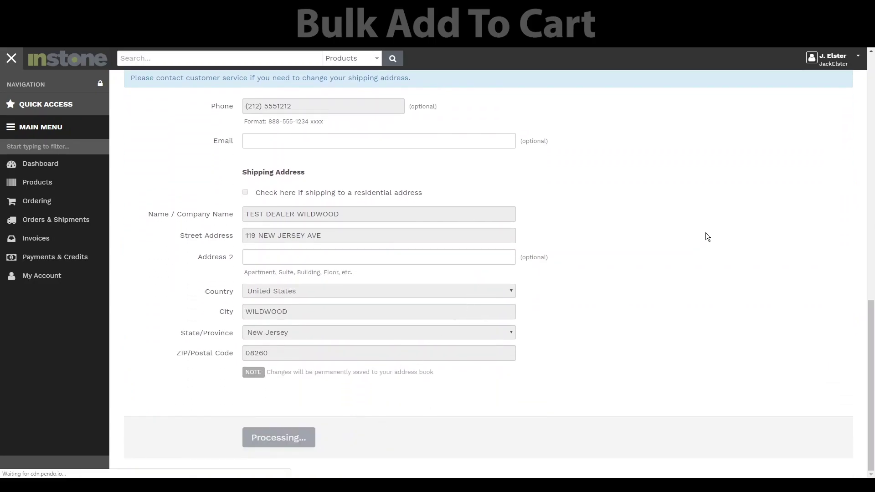
Choose Instone Route Truck 7 as the shipping method and enter the PO number for the order
scroll(451, 278, "down", 4)
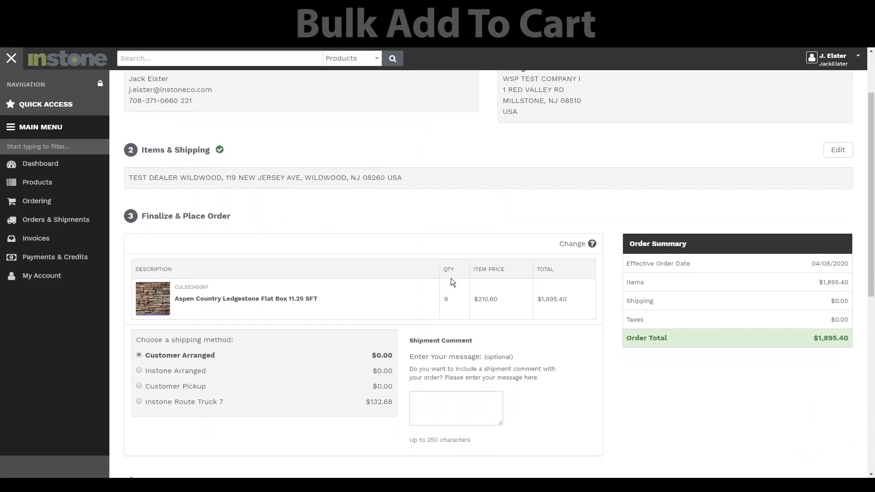
left_click(169, 300)
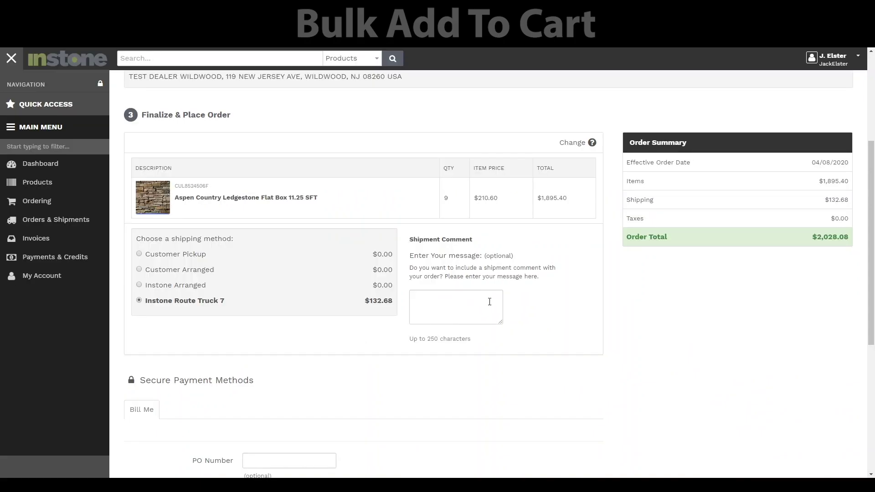
scroll(579, 306, "down", 3)
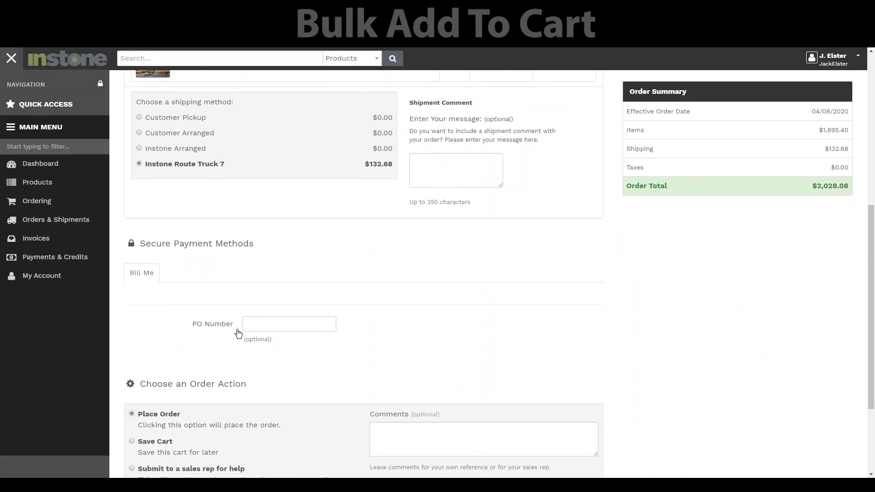
left_click(270, 322)
type("12.3abc")
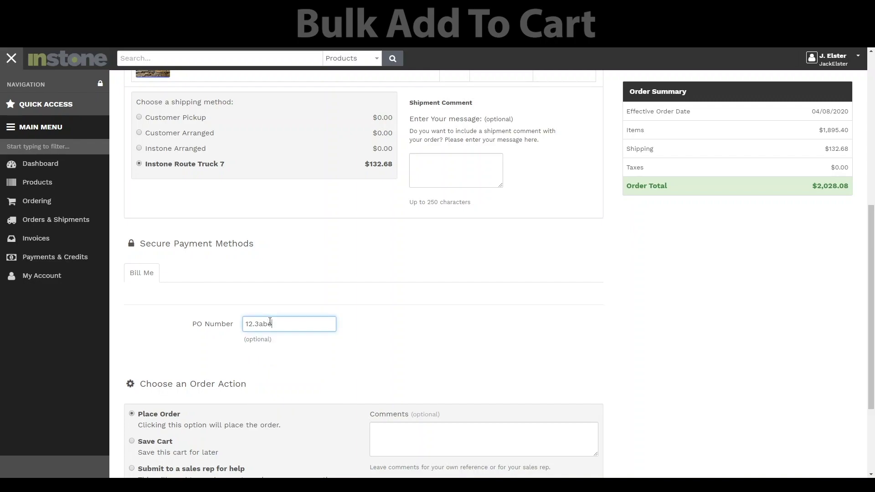
Set the order action to Save Cart and save the order for later
scroll(165, 309, "down", 3)
left_click(135, 313)
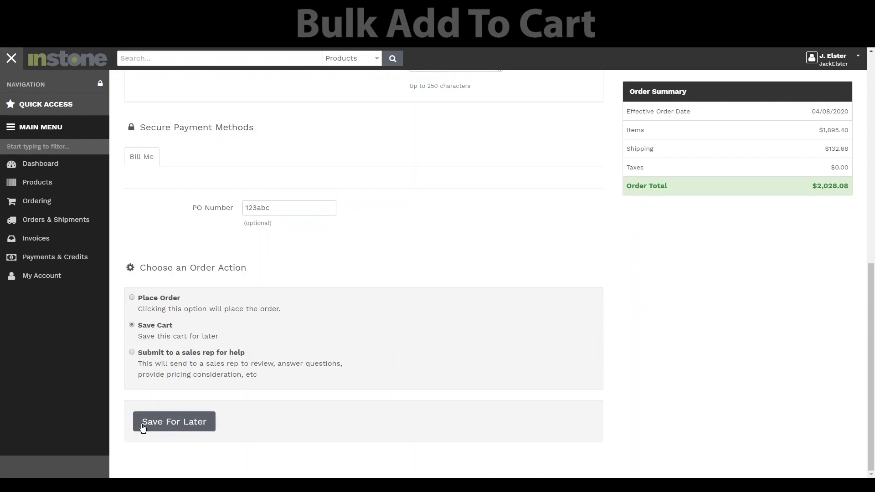
left_click(168, 423)
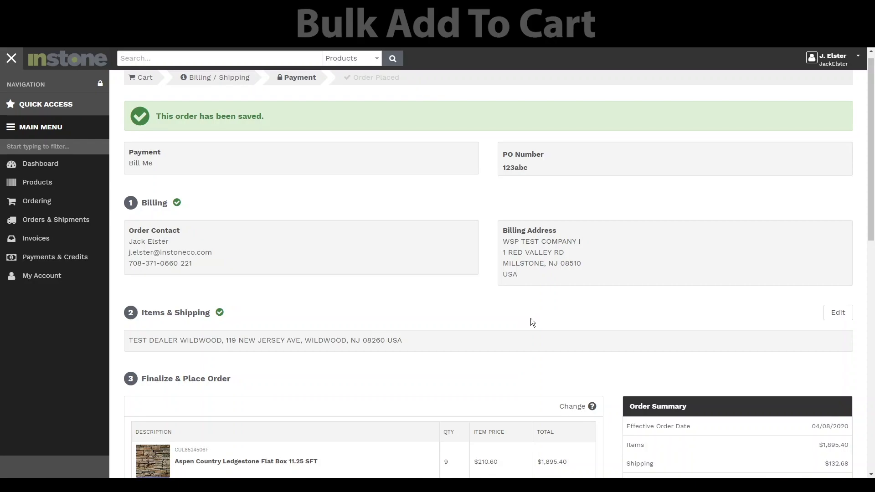
Open the most recently saved cart from My Quotes & Saved Carts
left_click(13, 202)
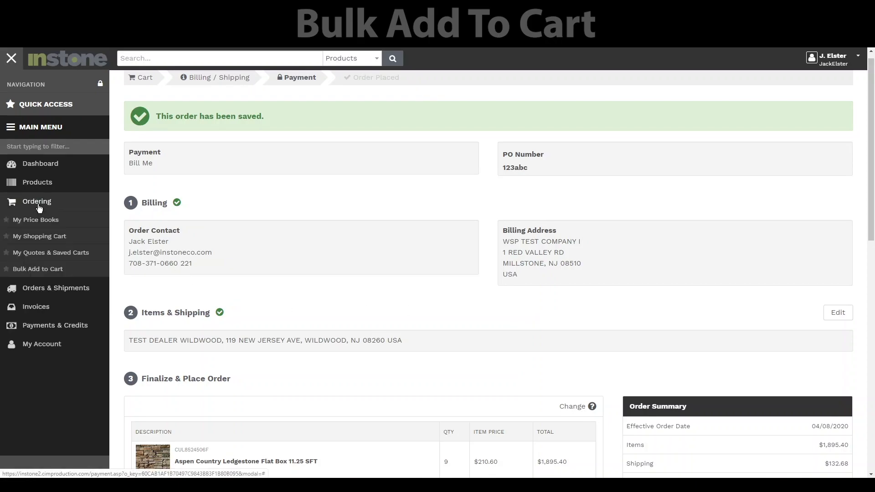
left_click(29, 254)
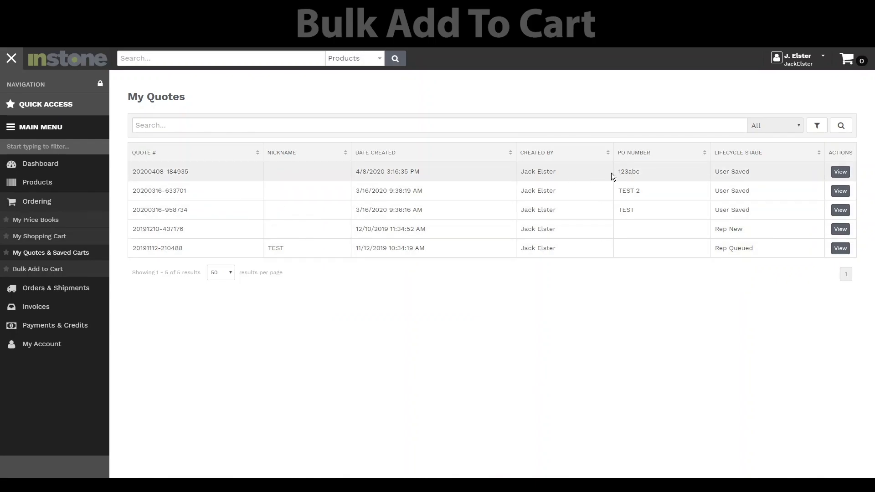
left_click(844, 175)
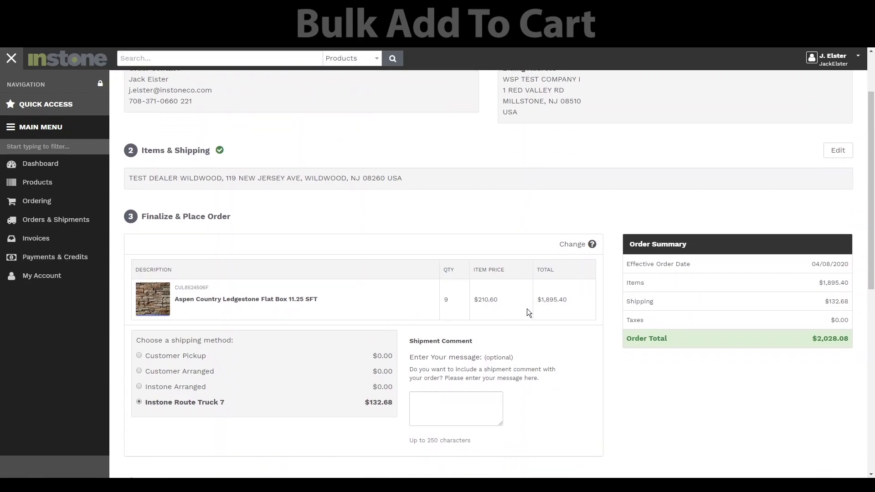
Enter the order comment test comment on the saved cart, accept the terms and conditions, and place the order
scroll(533, 310, "down", 1)
mouse_move(592, 187)
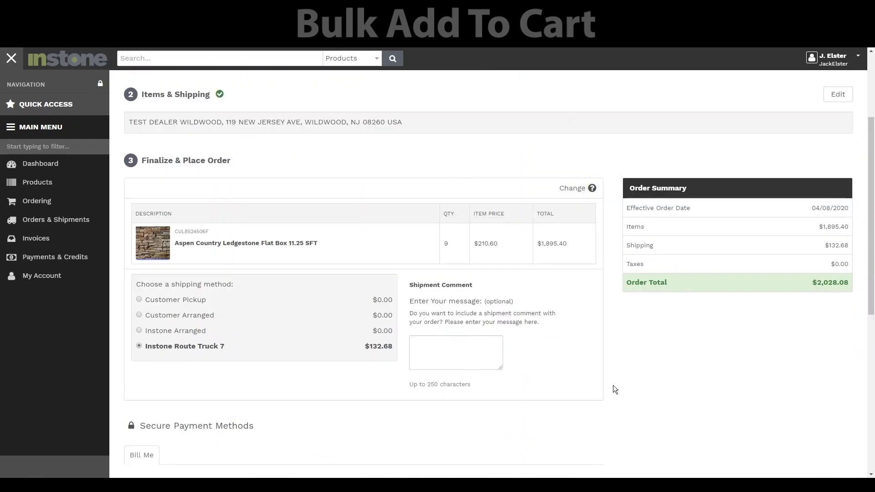
scroll(559, 385, "down", 1)
scroll(559, 386, "down", 2)
scroll(559, 387, "down", 3)
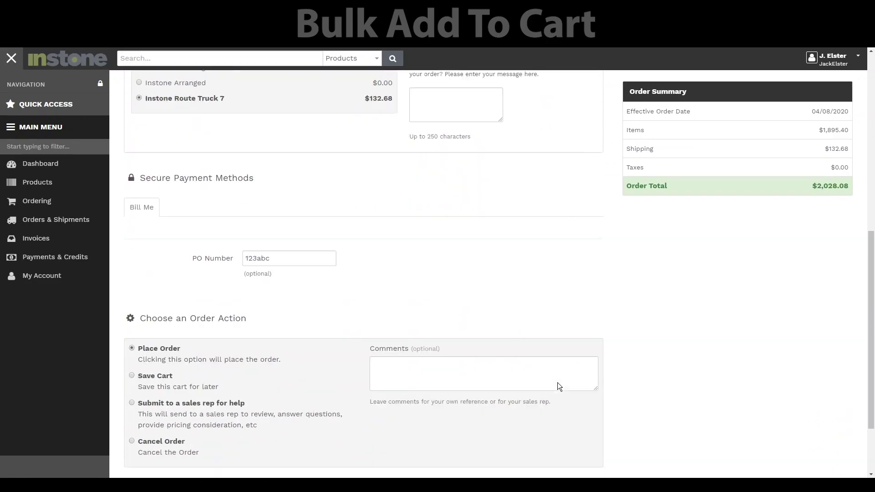
left_click(392, 297)
type("test comment")
left_click(135, 424)
left_click(155, 442)
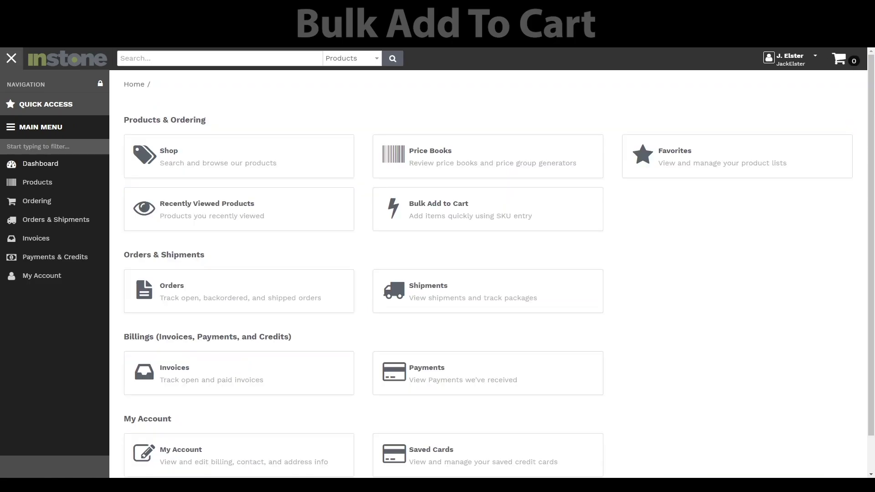
View the favorites lists, and find the product with SKU CUL8524506F through the product search
left_click(695, 157)
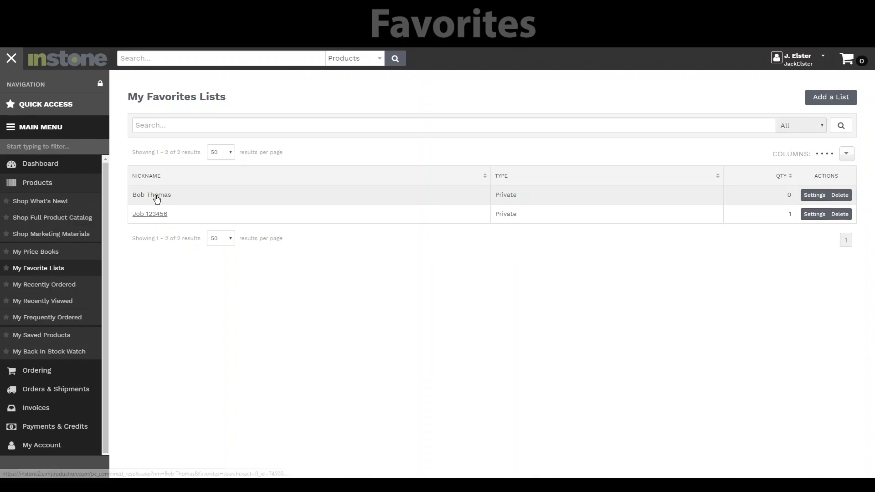
left_click(151, 58)
type("CUL8524506F")
key("Return")
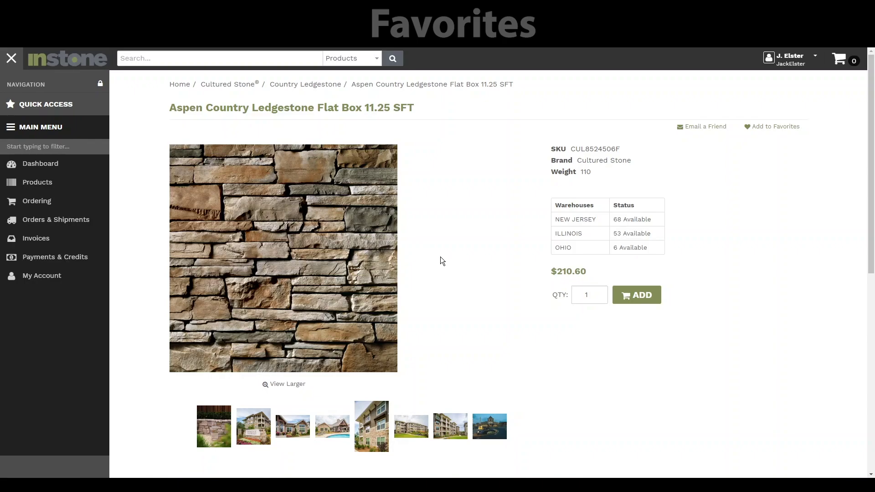
Add the Aspen Country Ledgestone Flat Box 11.25 SFT to both existing favorites lists and continue shopping
left_click(776, 128)
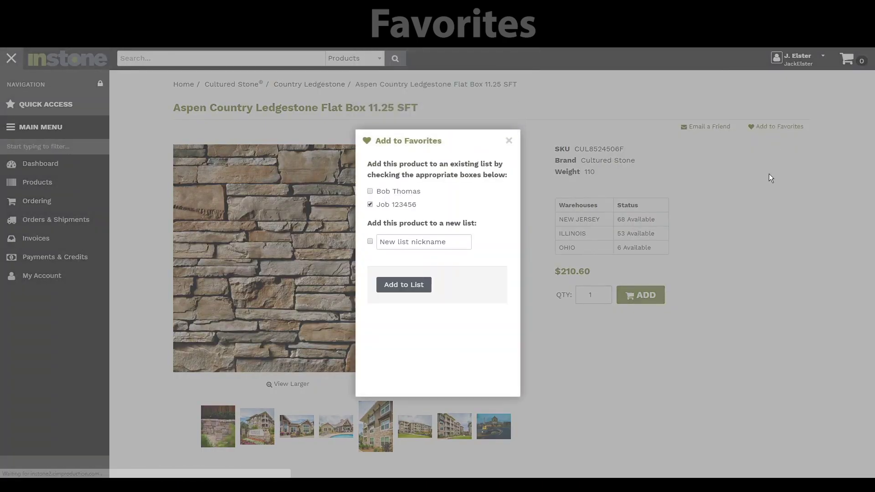
left_click(399, 191)
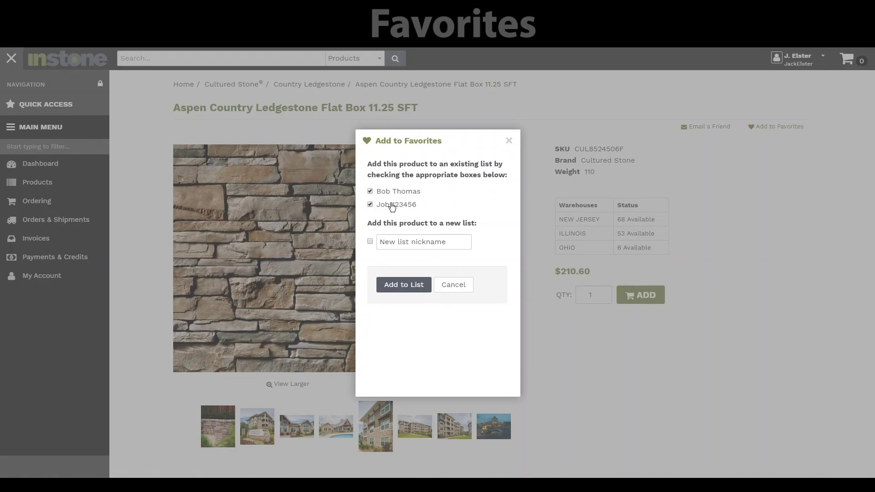
left_click(371, 205)
left_click(371, 191)
left_click(370, 192)
left_click(371, 205)
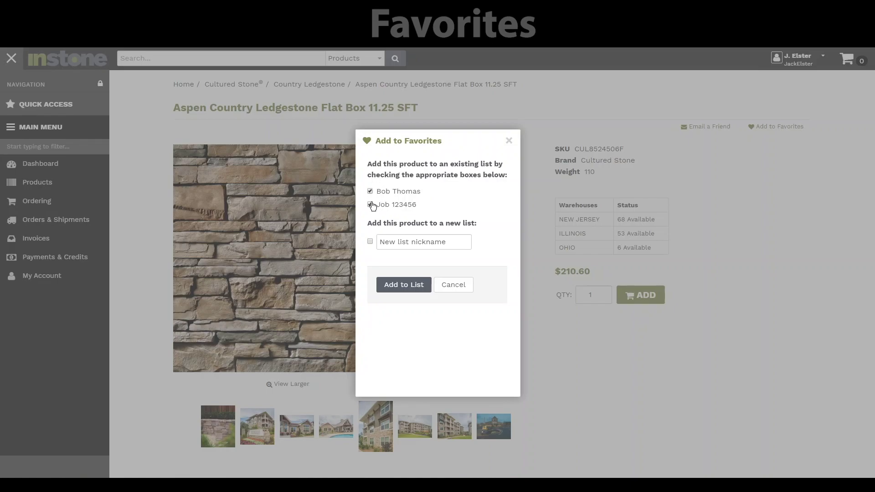
left_click(403, 285)
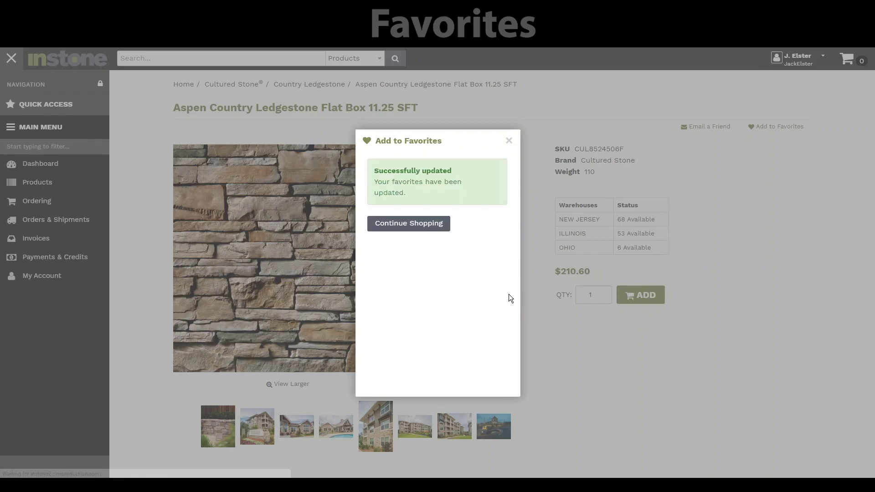
left_click(432, 225)
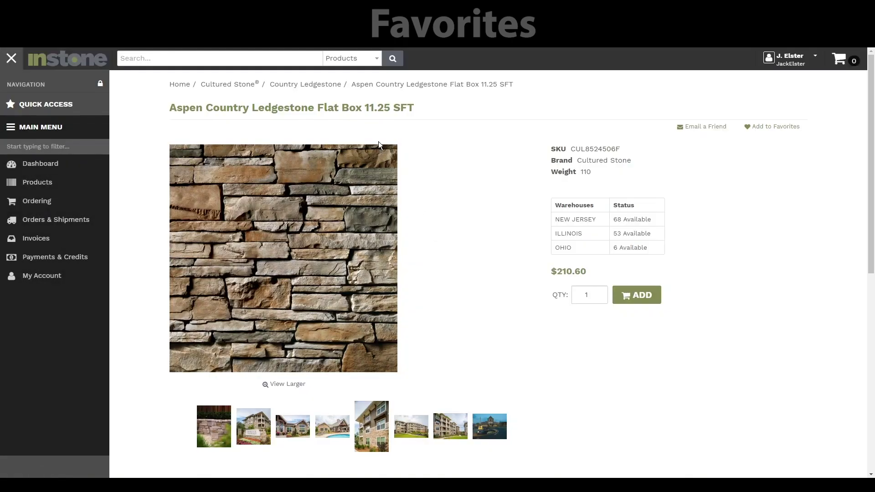
In the Country Ledgestone category, add the Ashfall Country Ledgestone Flat Big Box (SKU CUL9004666F) to the Job 123456 favorites list
left_click(336, 83)
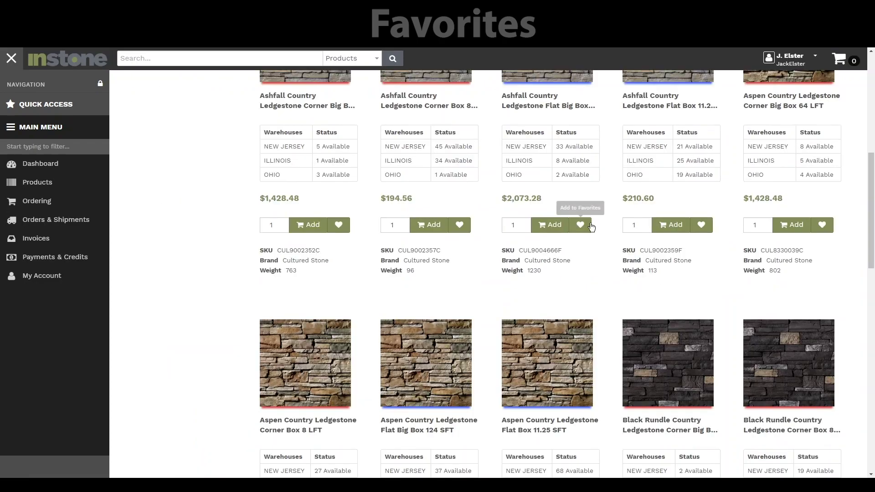
left_click(585, 224)
left_click(369, 204)
left_click(397, 286)
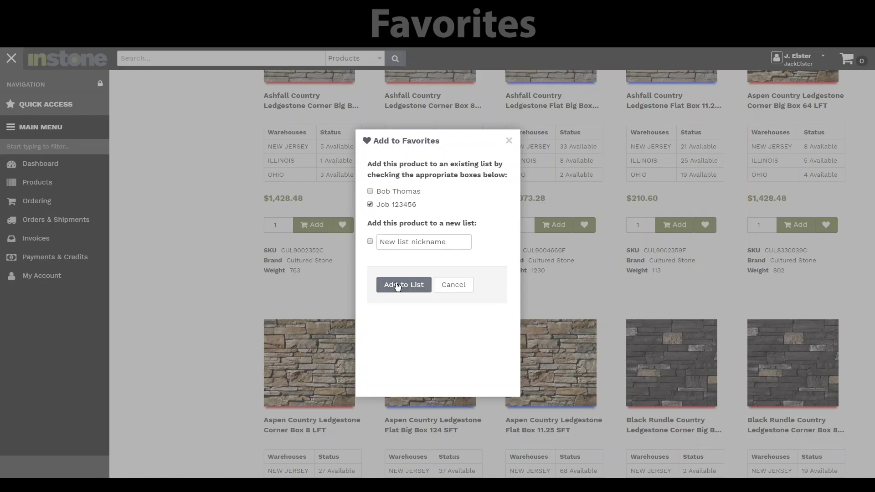
left_click(411, 224)
Add the Aspen Country Ledgestone Corner Big Box 64 LFT to a new favorites list named New Job
scroll(703, 287, "down", 8)
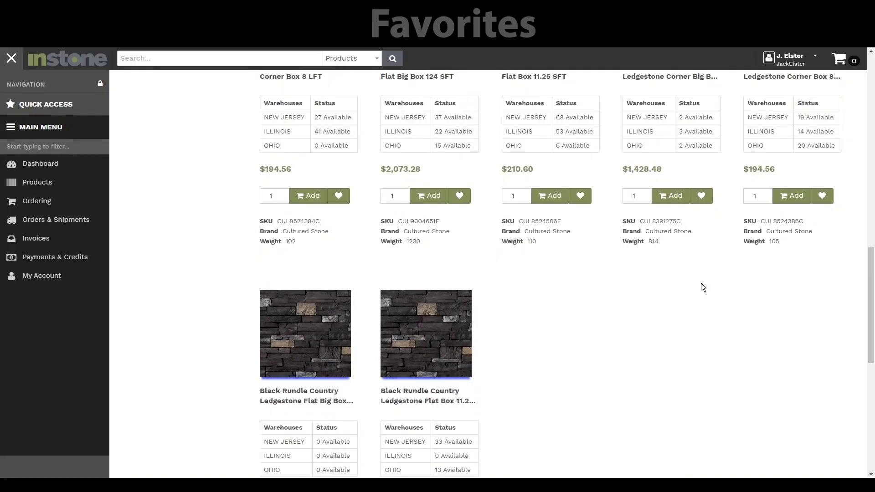
scroll(711, 286, "up", 9)
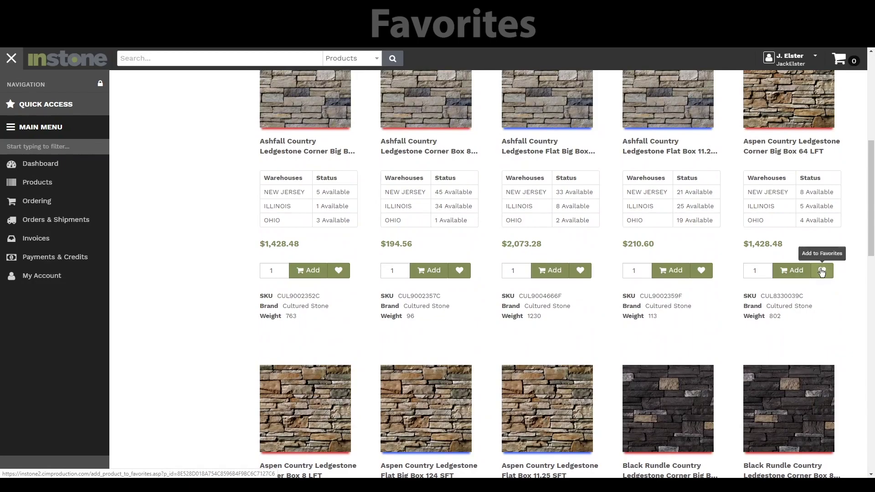
left_click(821, 272)
left_click(381, 242)
type("New Job")
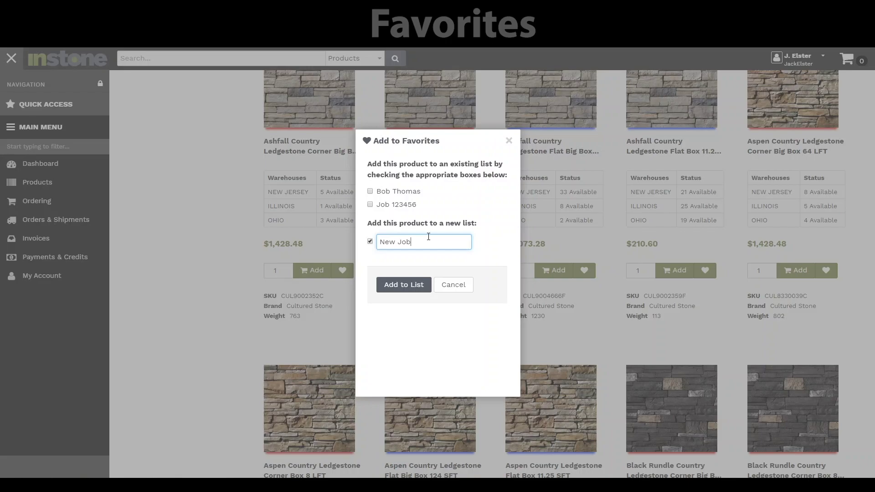
left_click(403, 284)
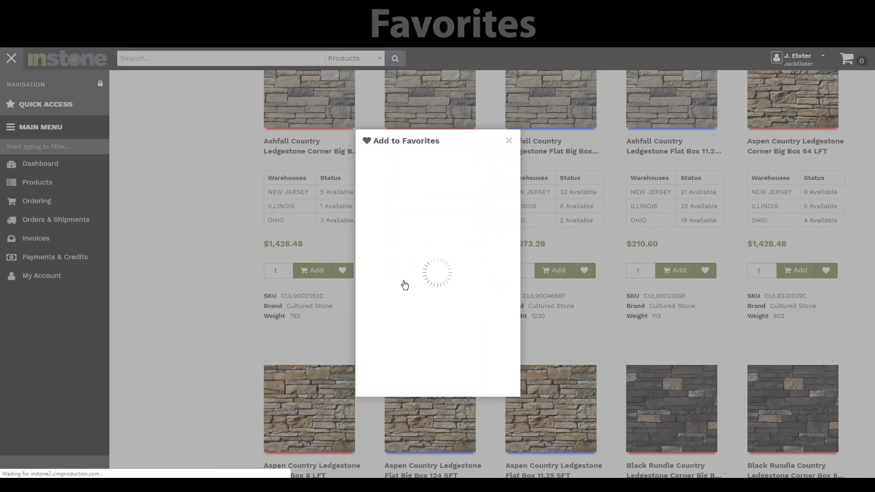
left_click(407, 219)
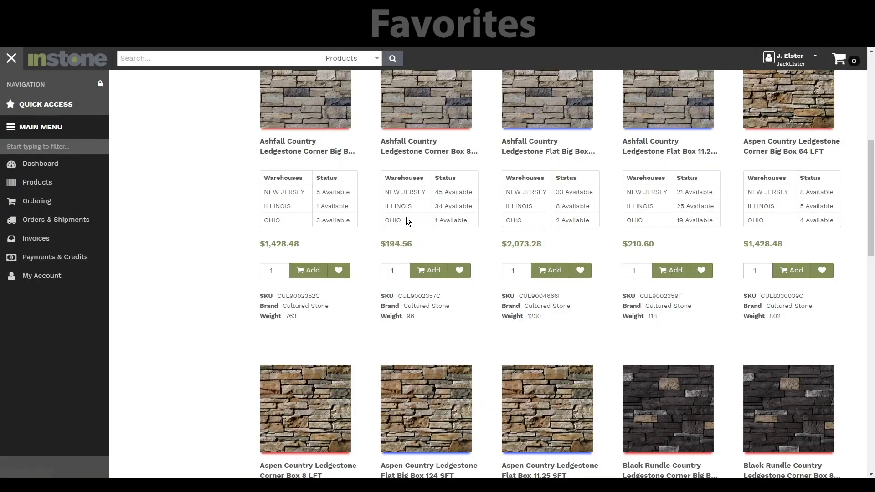
Open My Favorite Lists to view the saved product lists
scroll(416, 223, "up", 3)
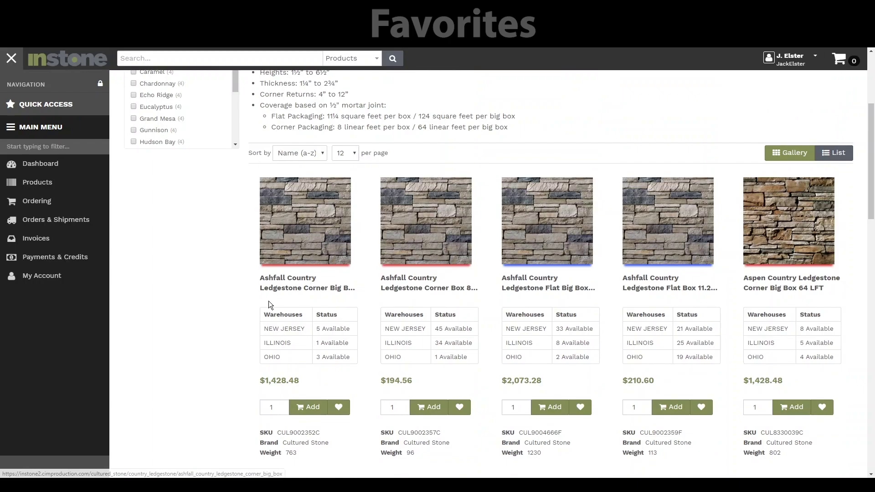
left_click(46, 187)
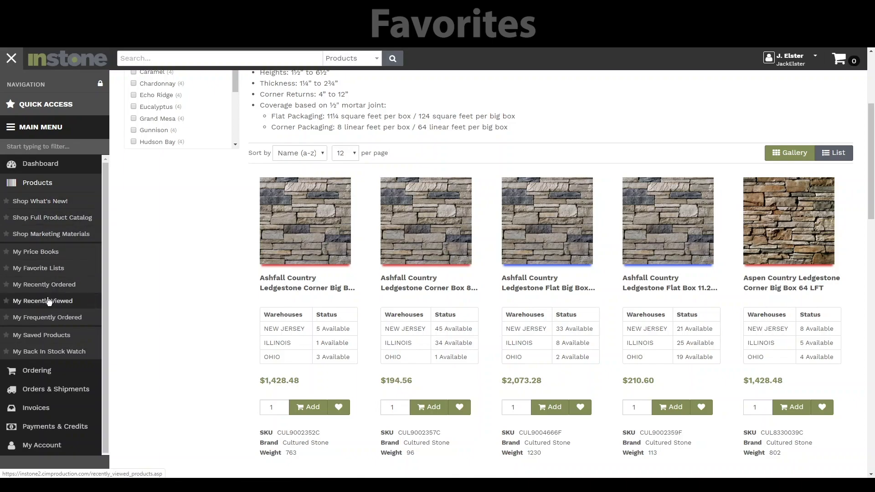
left_click(44, 268)
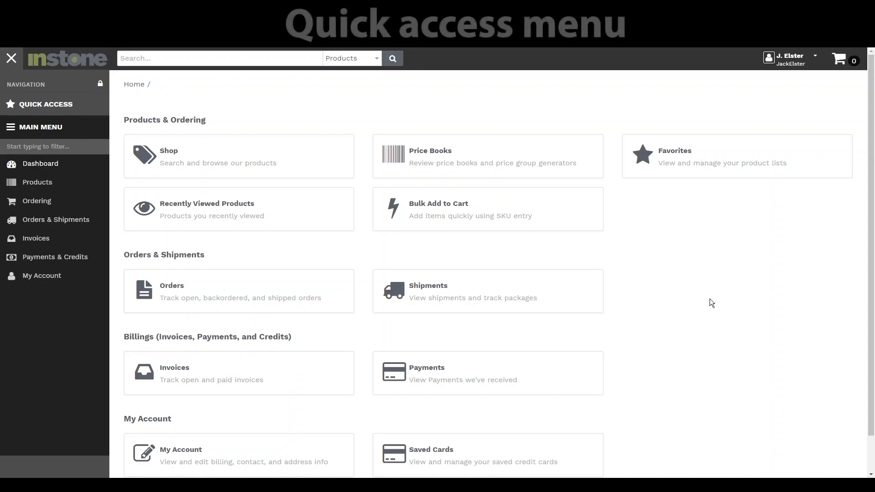
Mark My Shopping Cart, Bulk Add to Cart and Shipments as quick access links
left_click(18, 204)
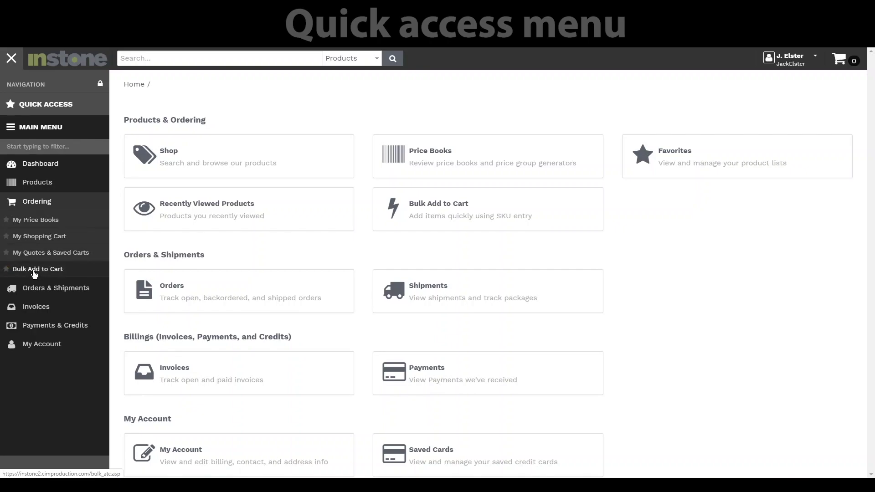
left_click(8, 240)
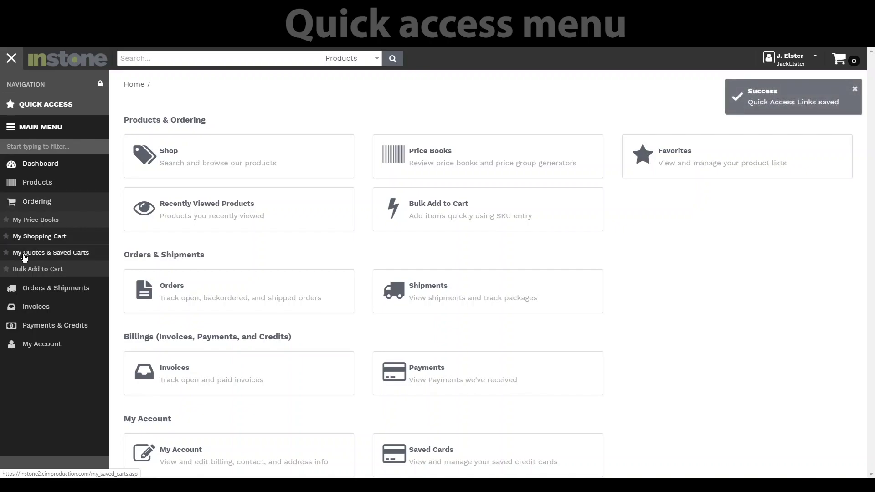
left_click(7, 271)
left_click(19, 288)
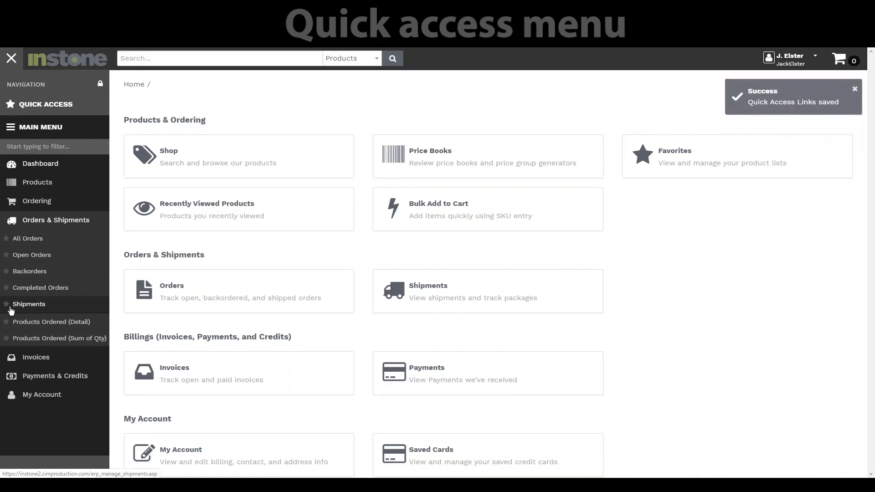
Remove Shipments from the quick access links and open Bulk Add to Cart from there
left_click(59, 106)
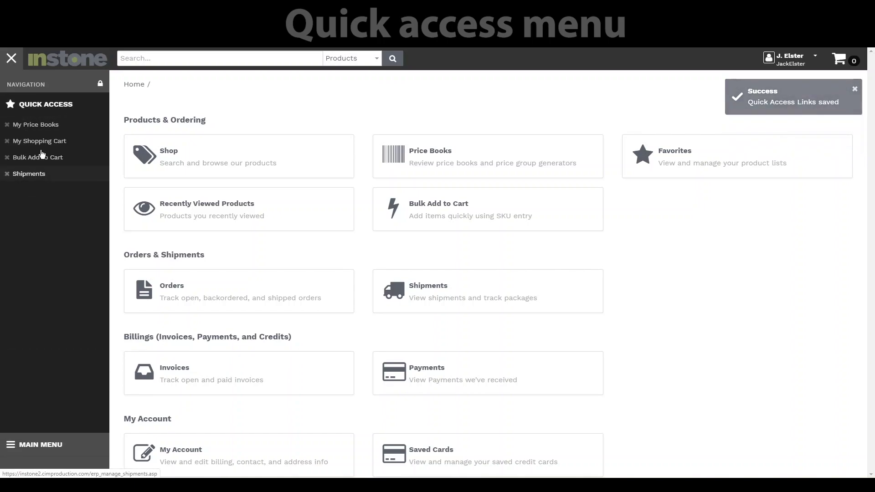
left_click(6, 174)
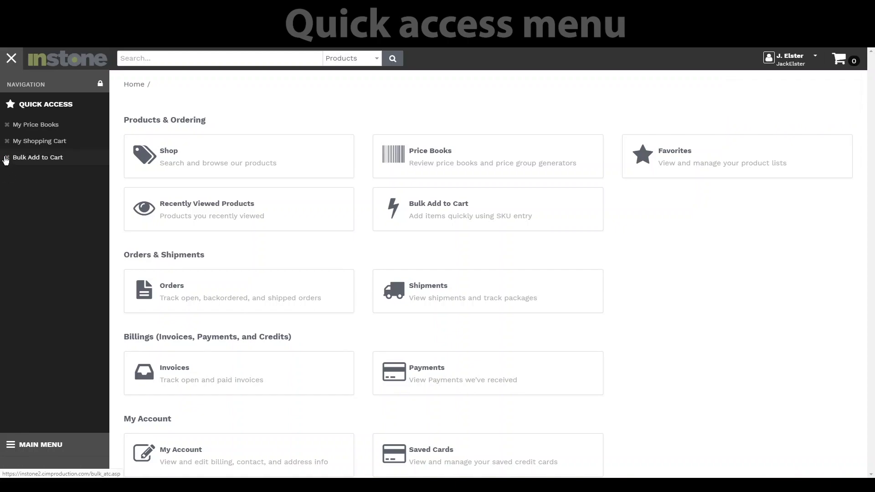
left_click(48, 450)
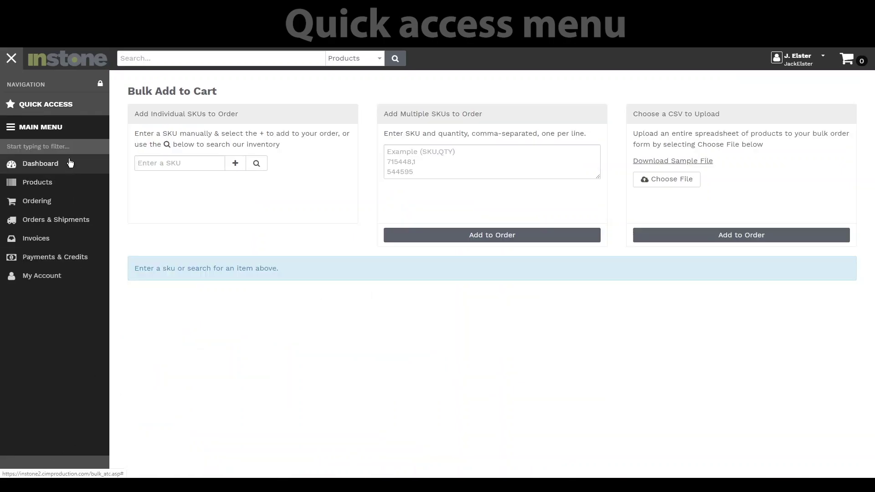
left_click(58, 104)
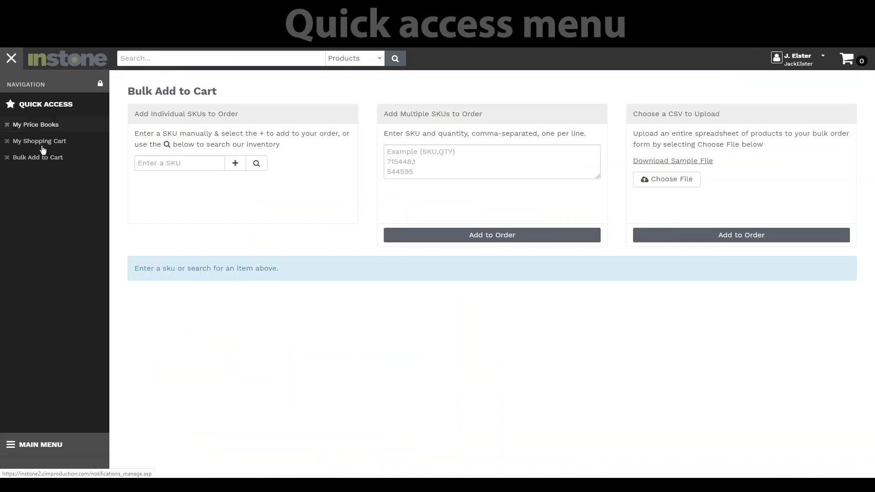